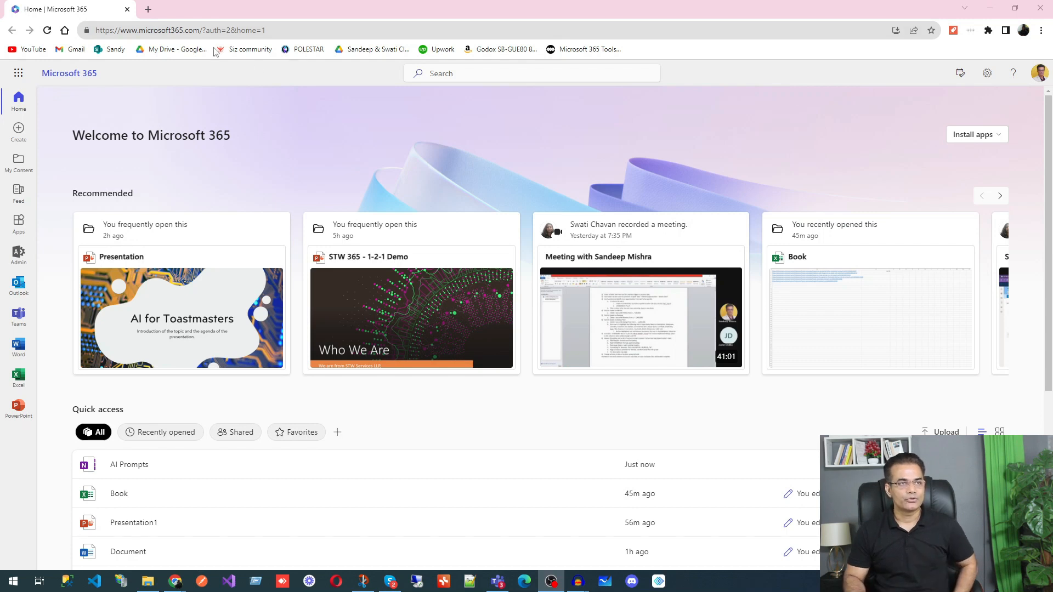
Step: Open the Microsoft 365 app launcher listing Outlook, Word, Excel, OneNote, Teams and more
click(186, 32)
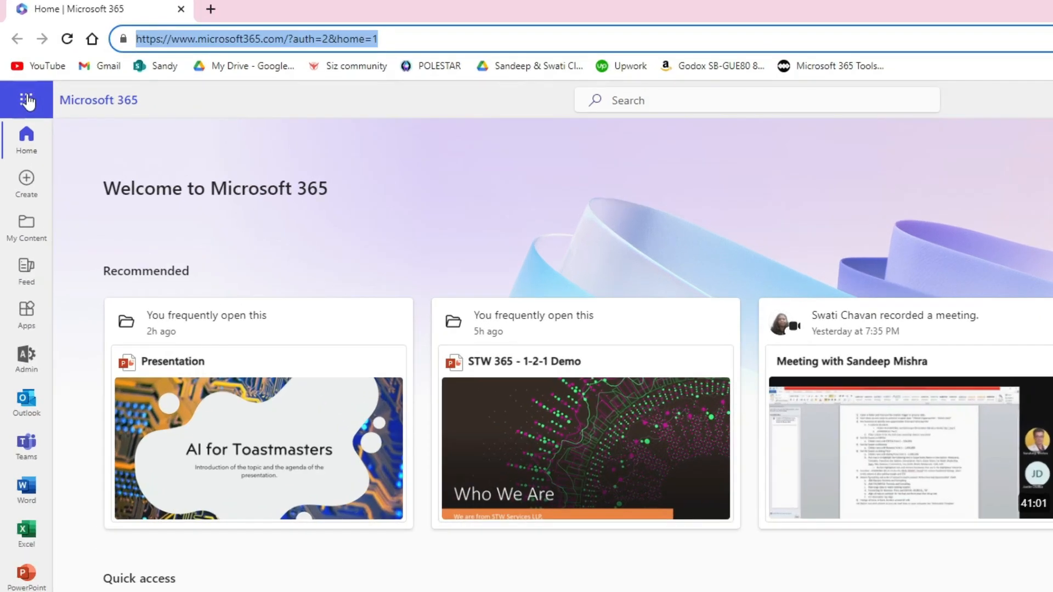
click(27, 100)
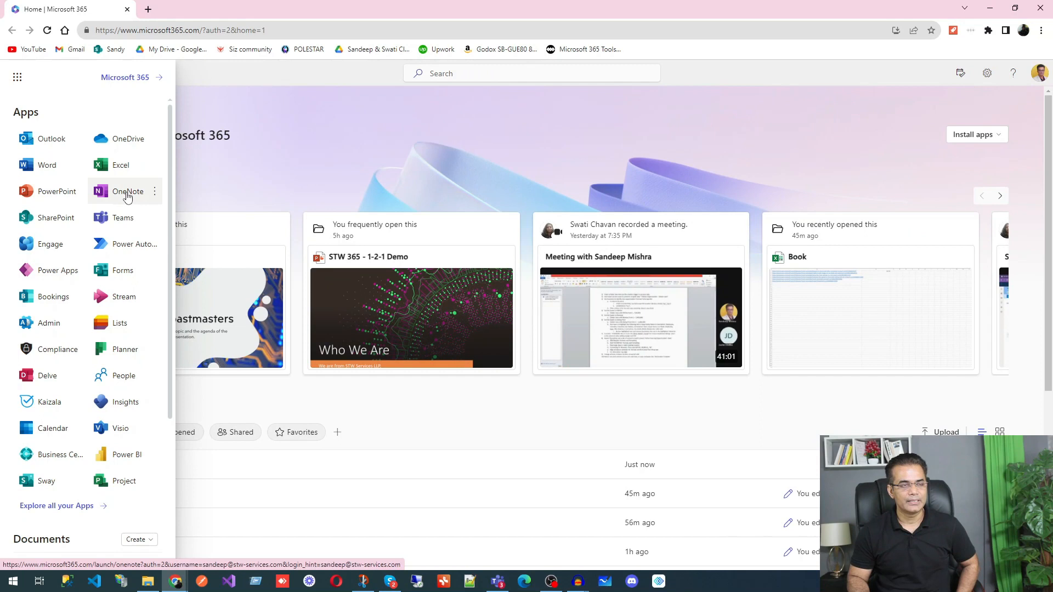
Step: Launch OneNote in its own tab, dismiss the app launcher, and show the empty Pinned list
click(127, 193)
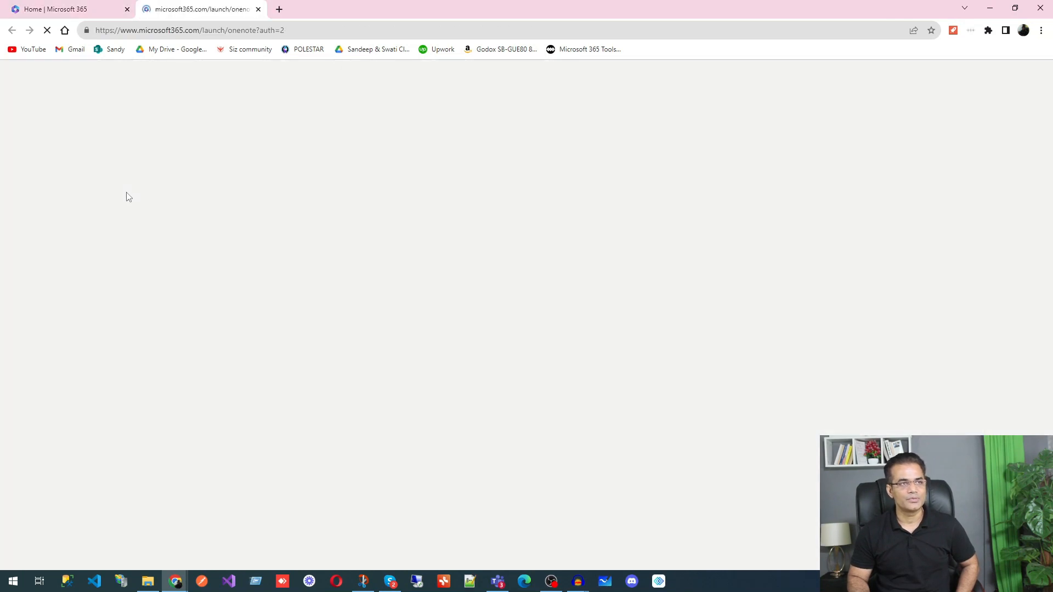
click(18, 75)
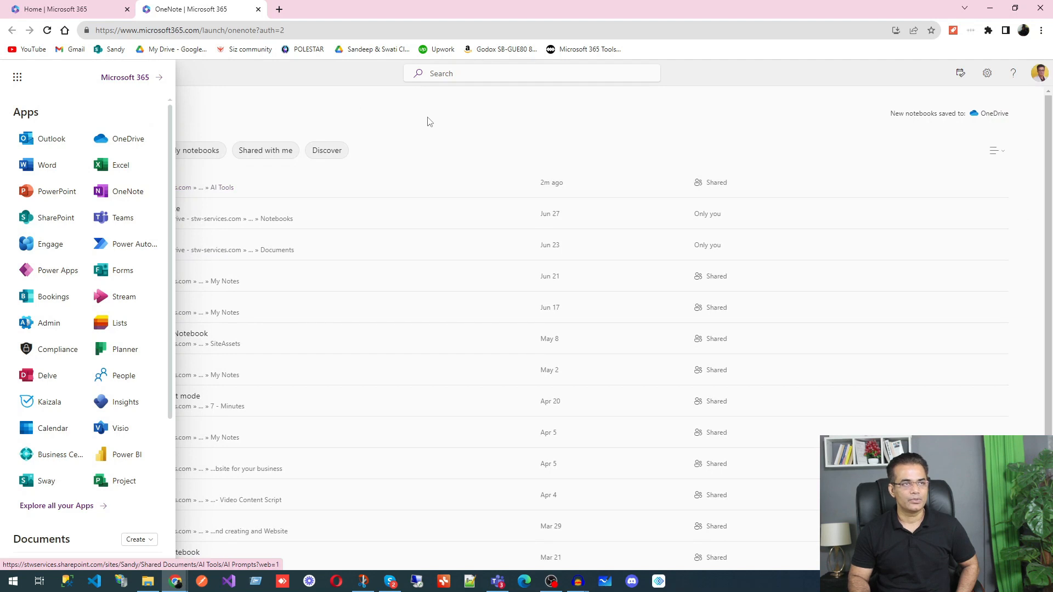
click(428, 120)
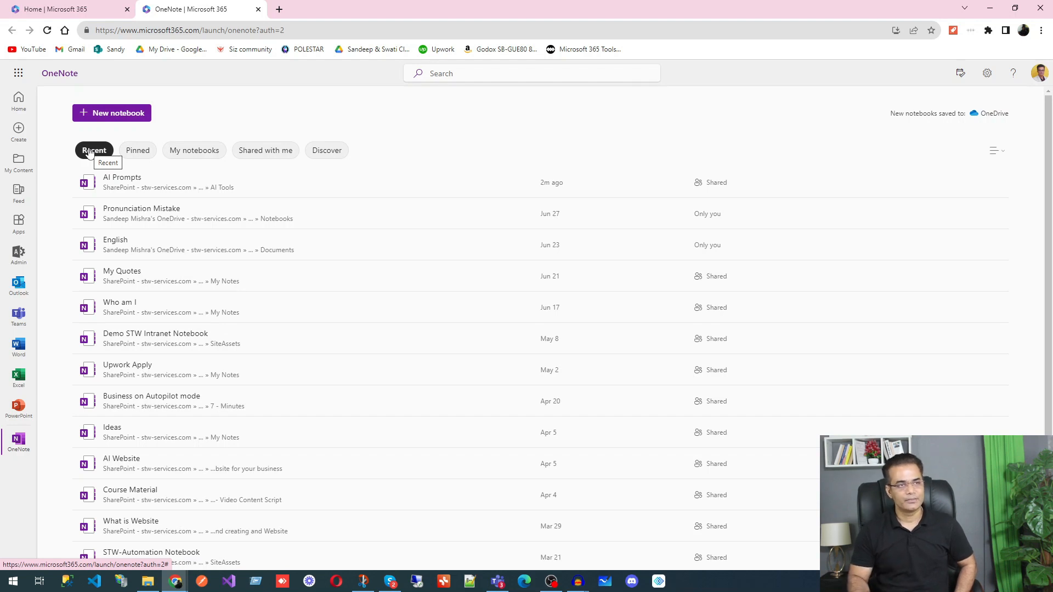
click(136, 152)
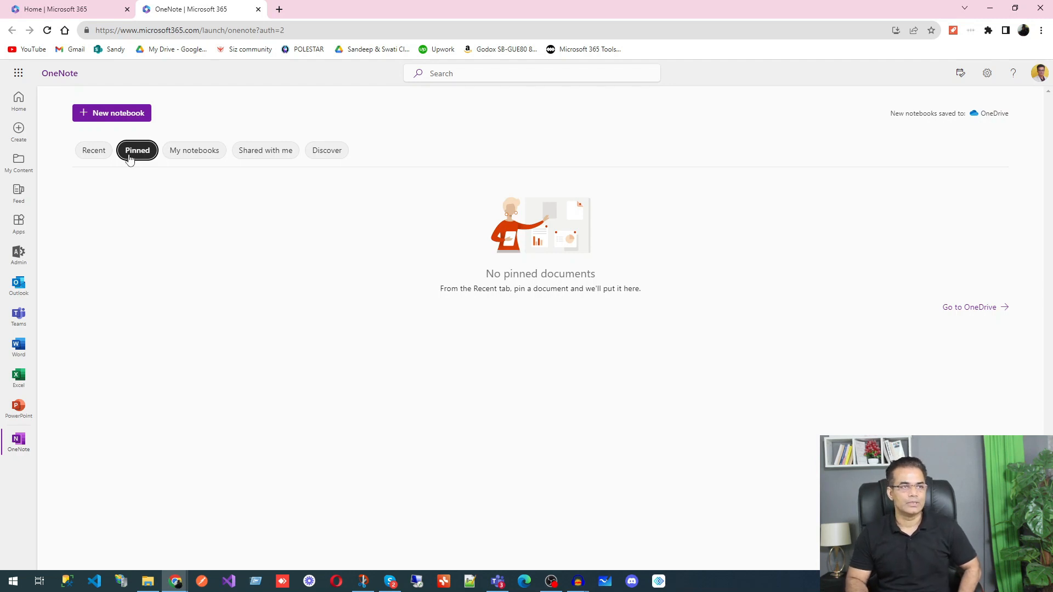
Step: Pin then unpin the AI Prompts notebook, then browse My notebooks and the empty Shared with me list
click(100, 150)
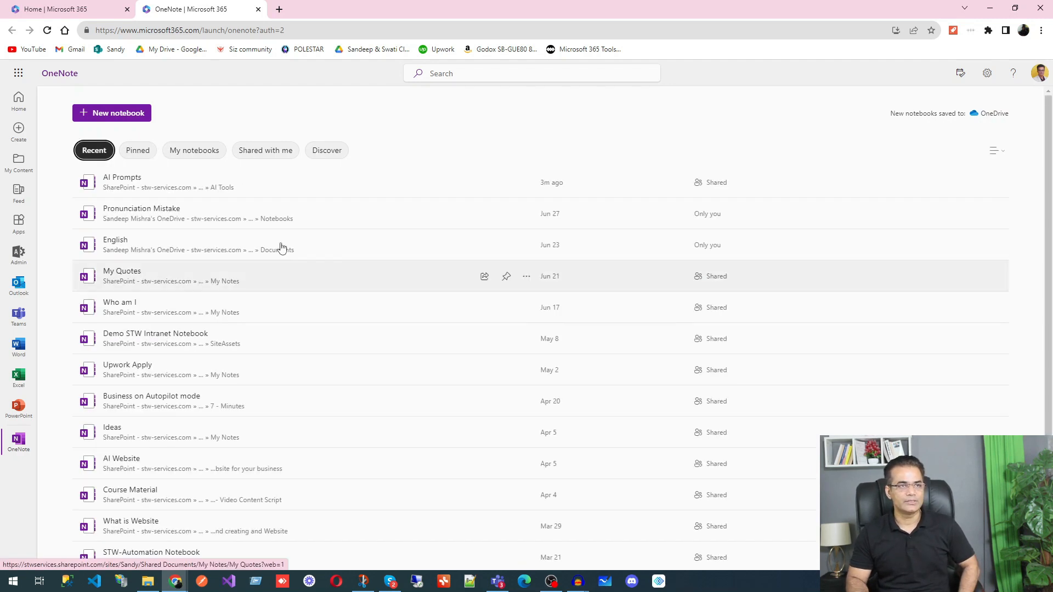
click(507, 183)
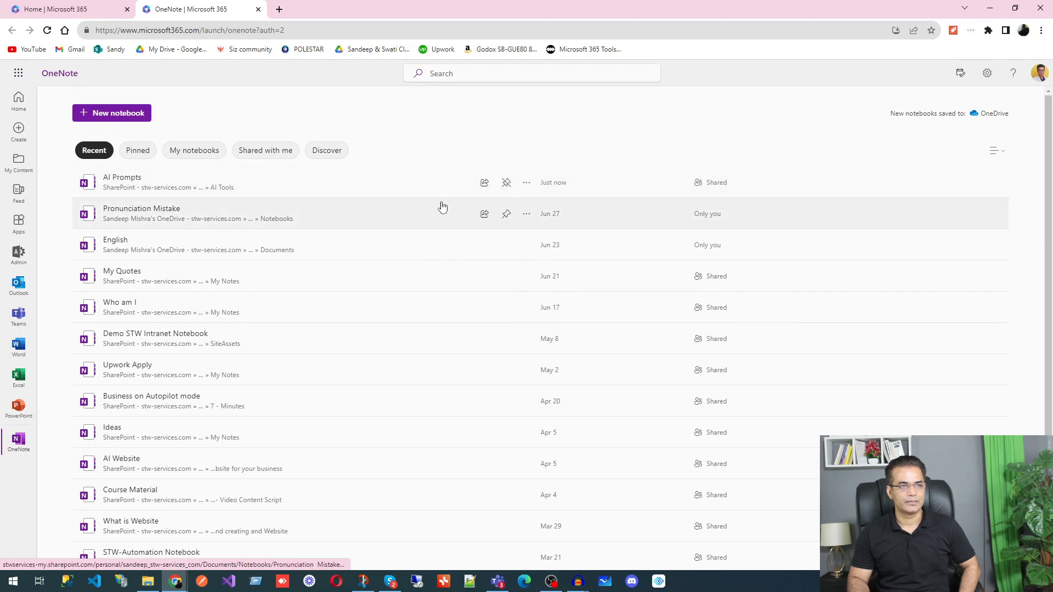
click(138, 150)
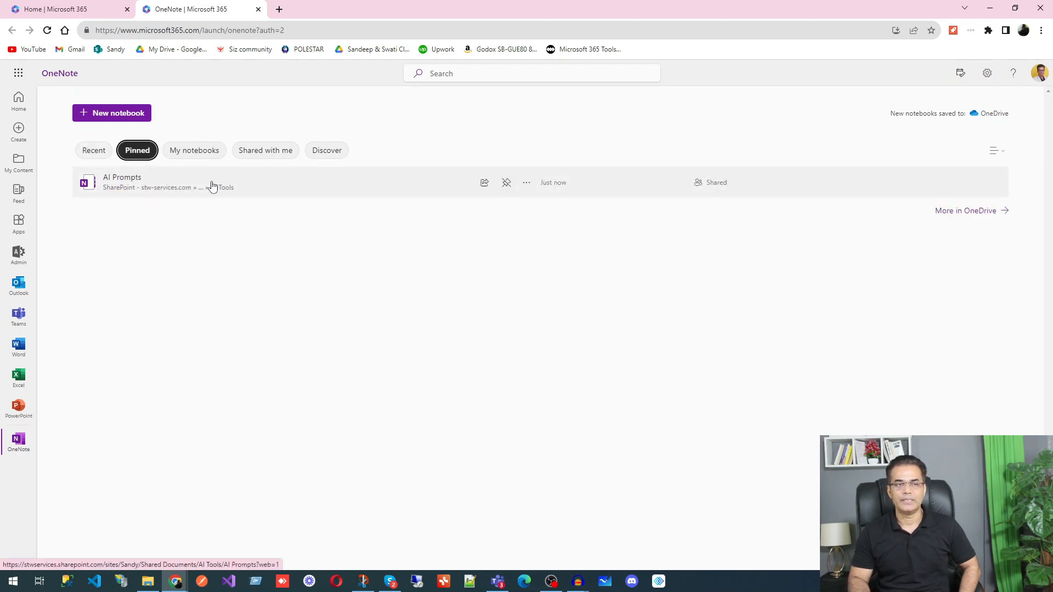
click(506, 185)
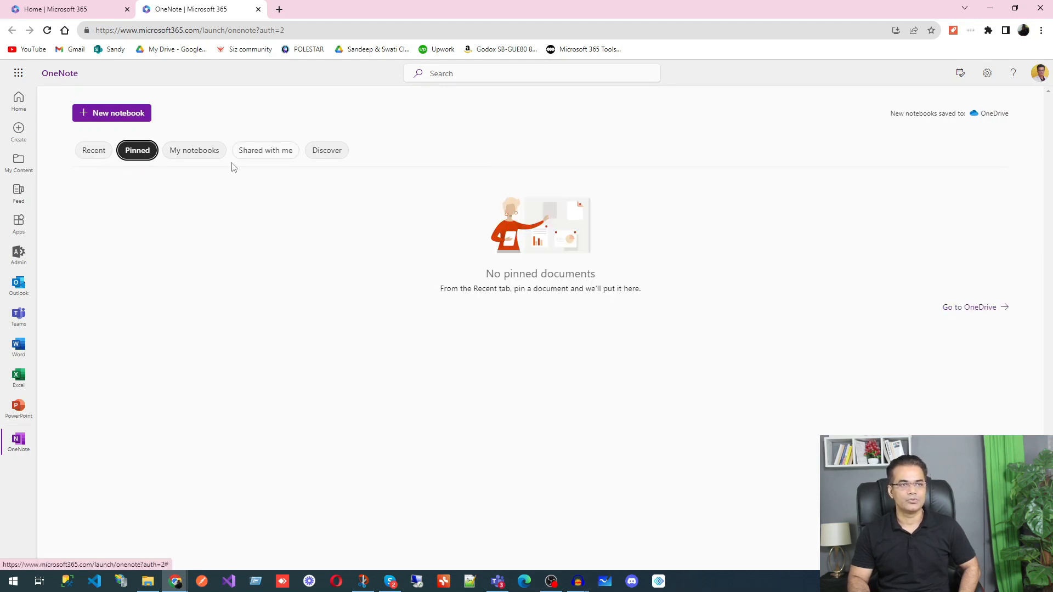
click(203, 152)
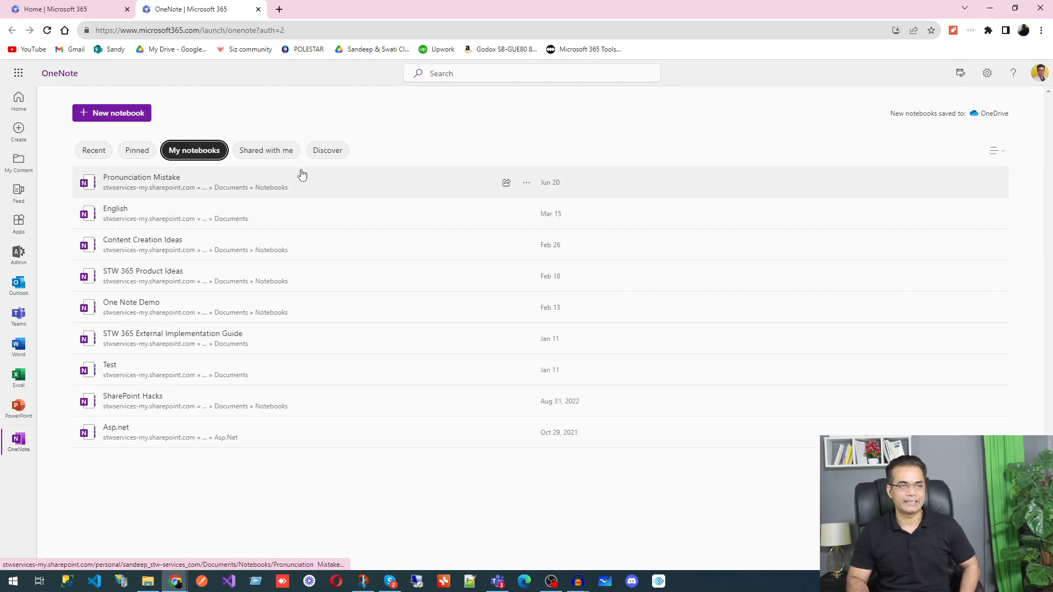
click(283, 155)
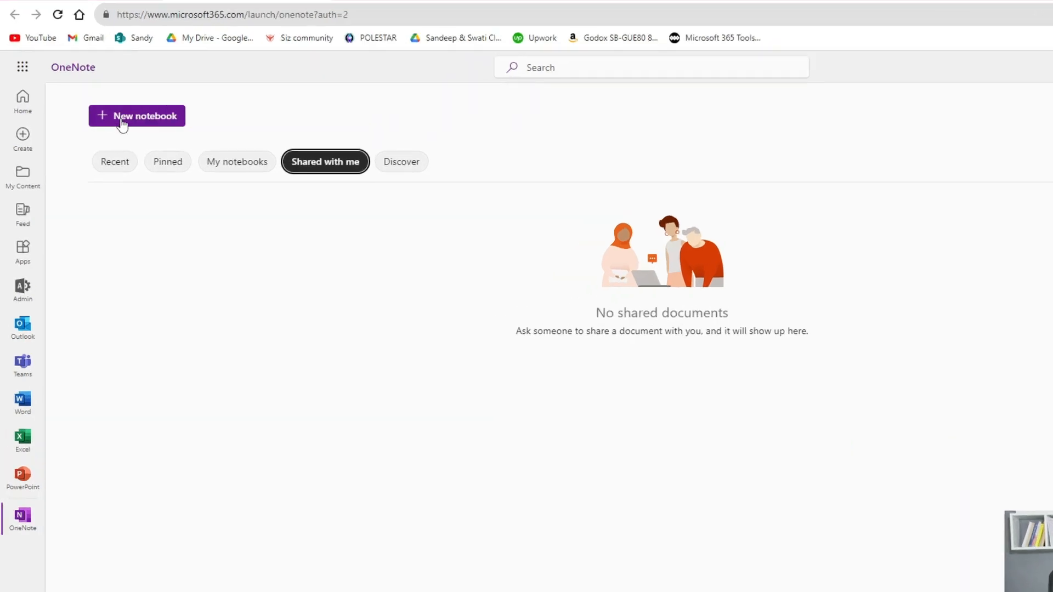
Step: Create a new notebook named 'Demo Note Pad'
click(163, 128)
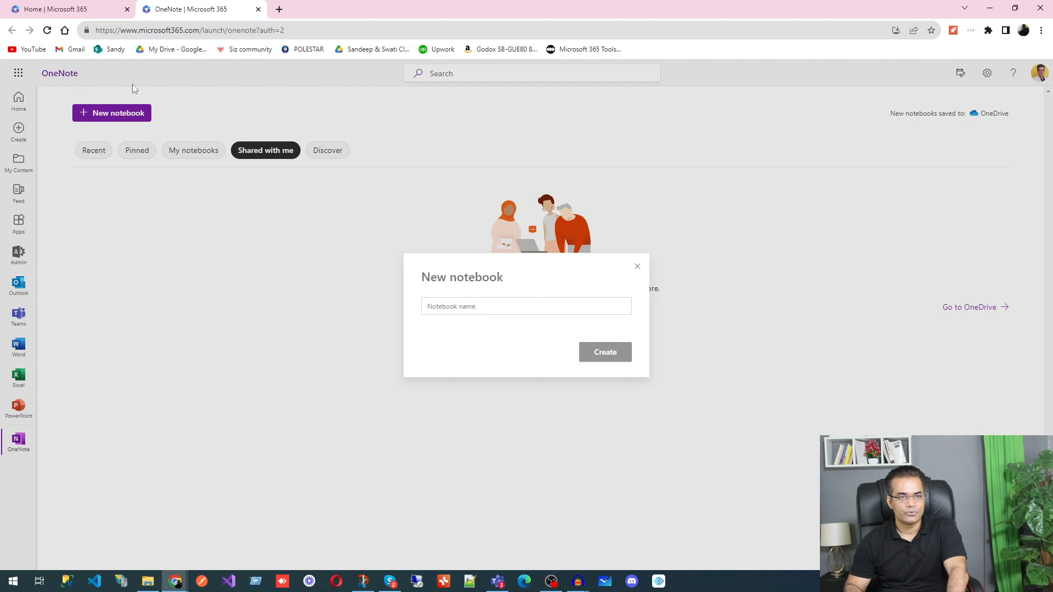
click(471, 307)
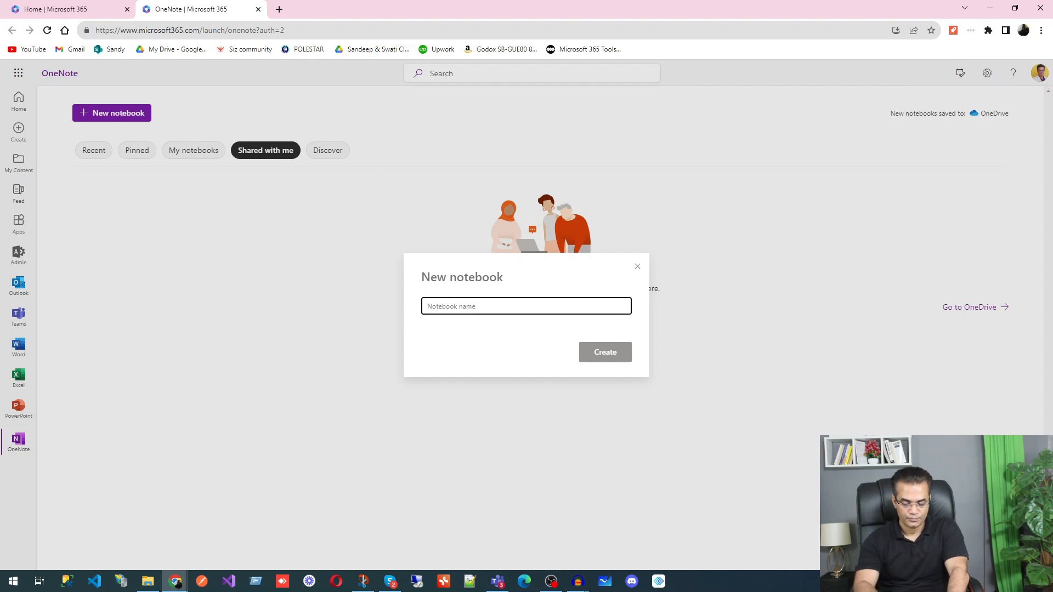
text(Demo Note Pad)
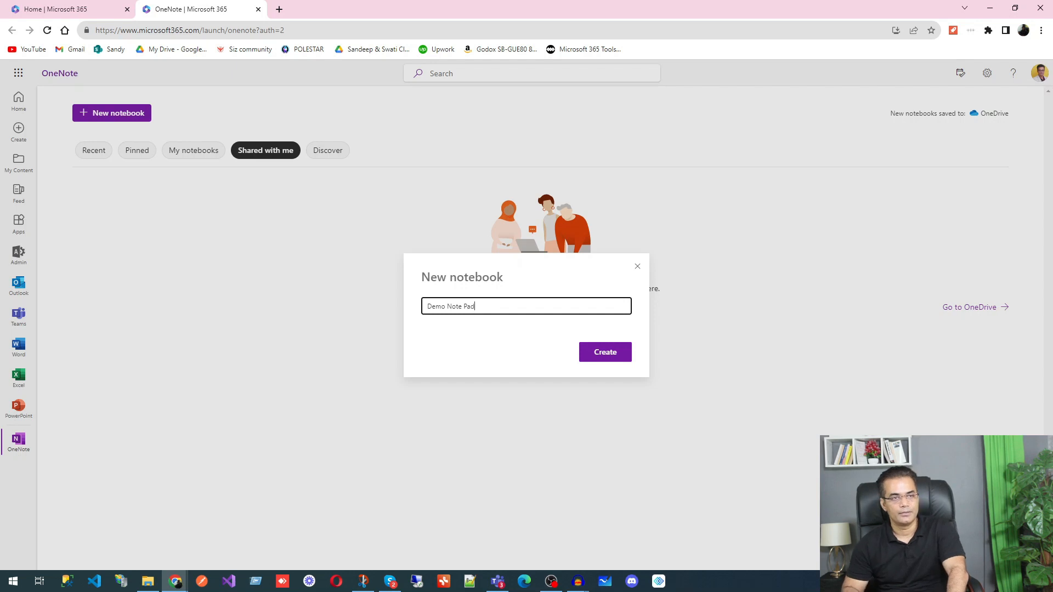
click(607, 356)
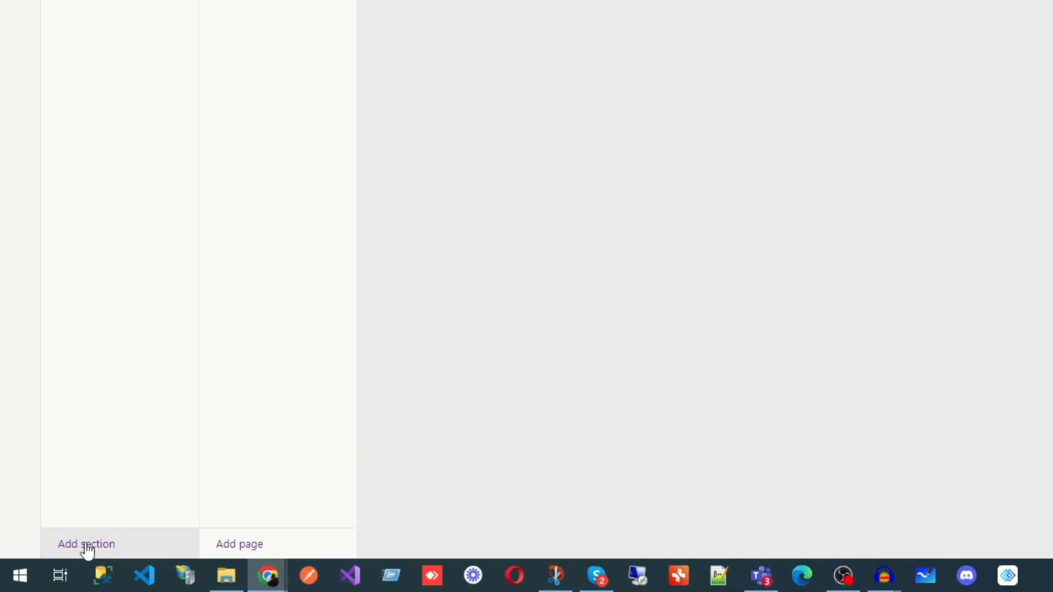
Step: Add the notebook's first section and name it 'Marketing'
click(86, 547)
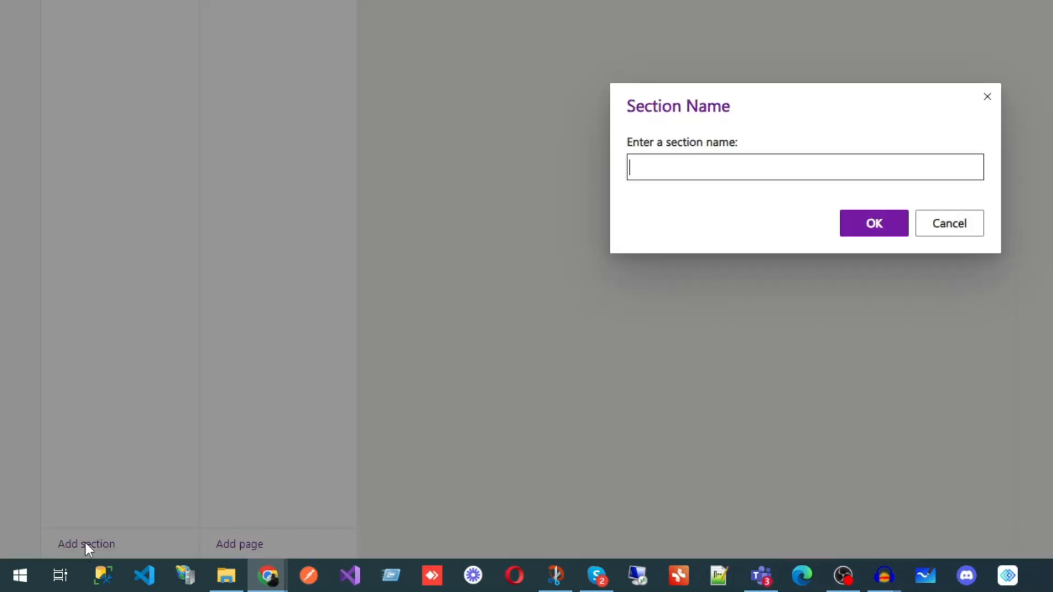
text(Marketing)
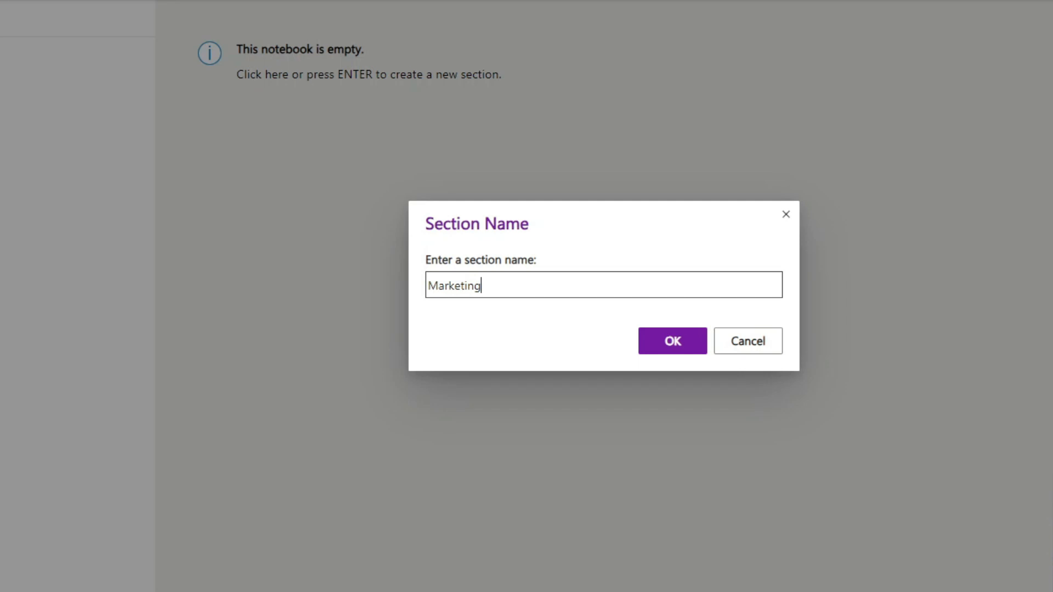
click(685, 340)
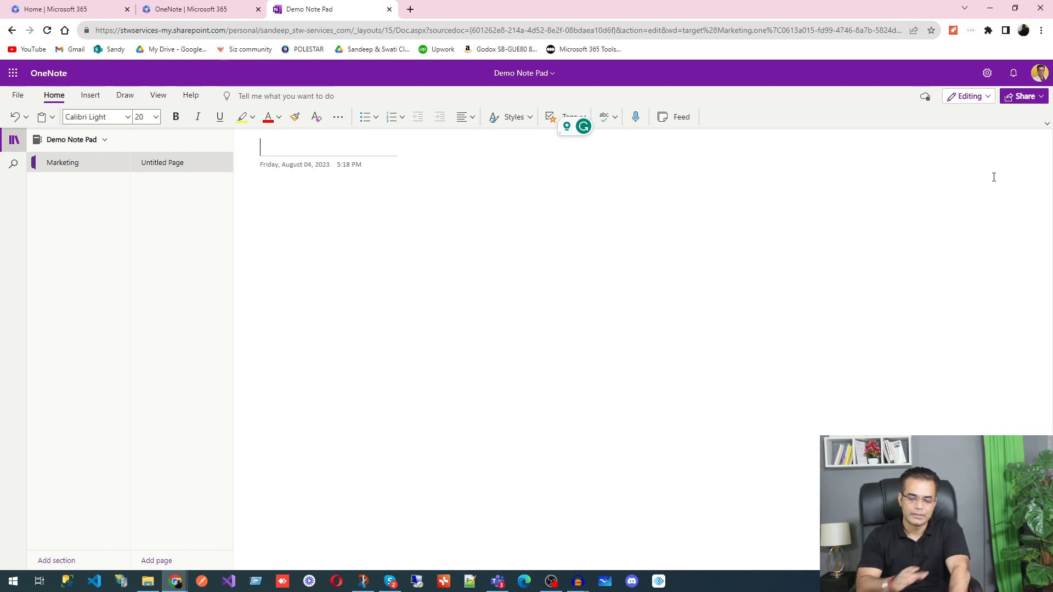
Step: Title Marketing's pages 'Lead Generation' and 'Lead Follow Ups', then start another section
text(Lead Generation)
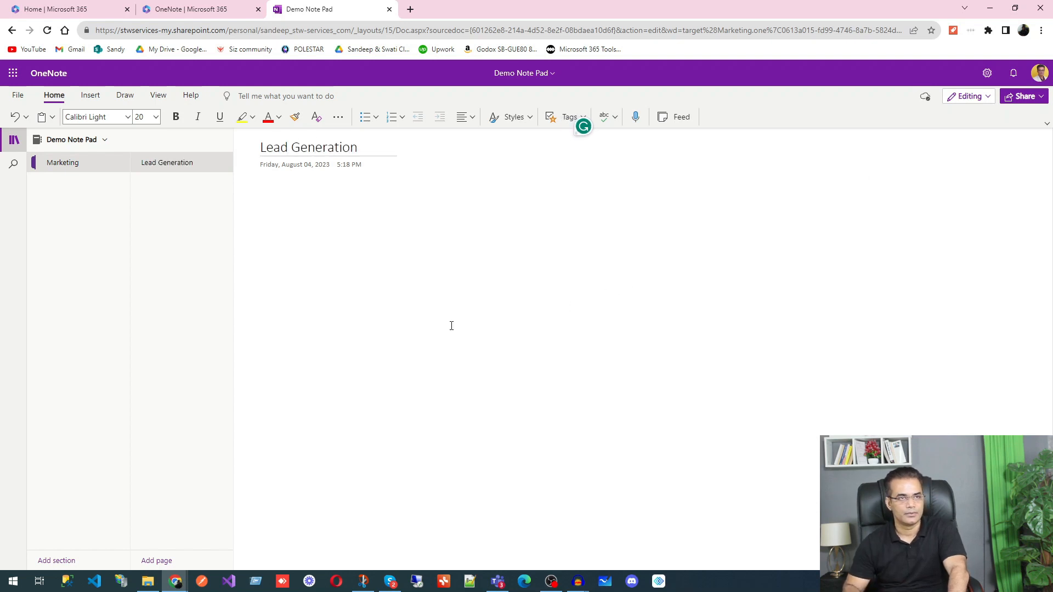
key(Return)
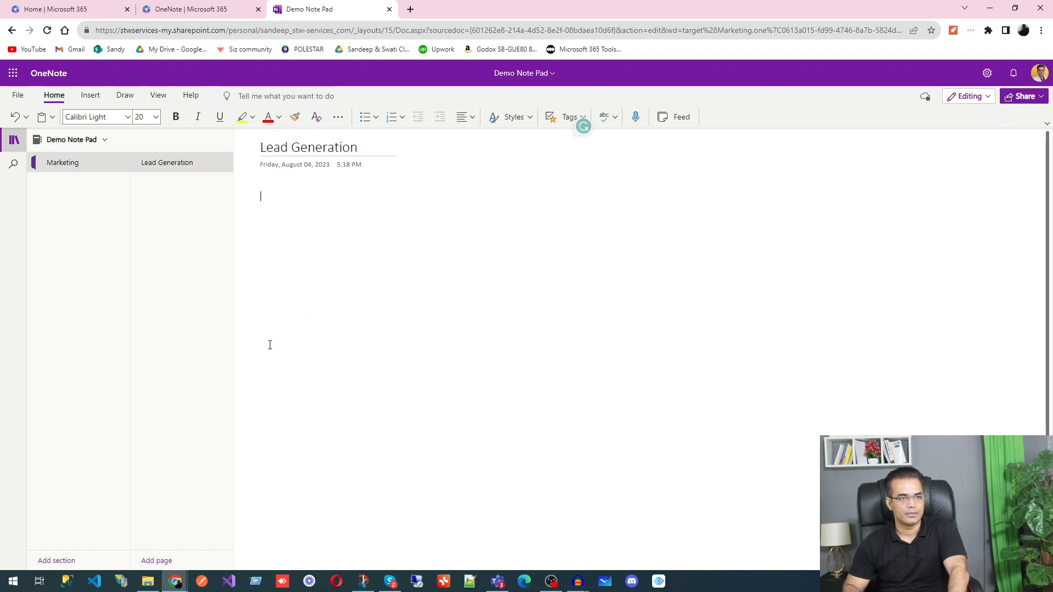
click(157, 561)
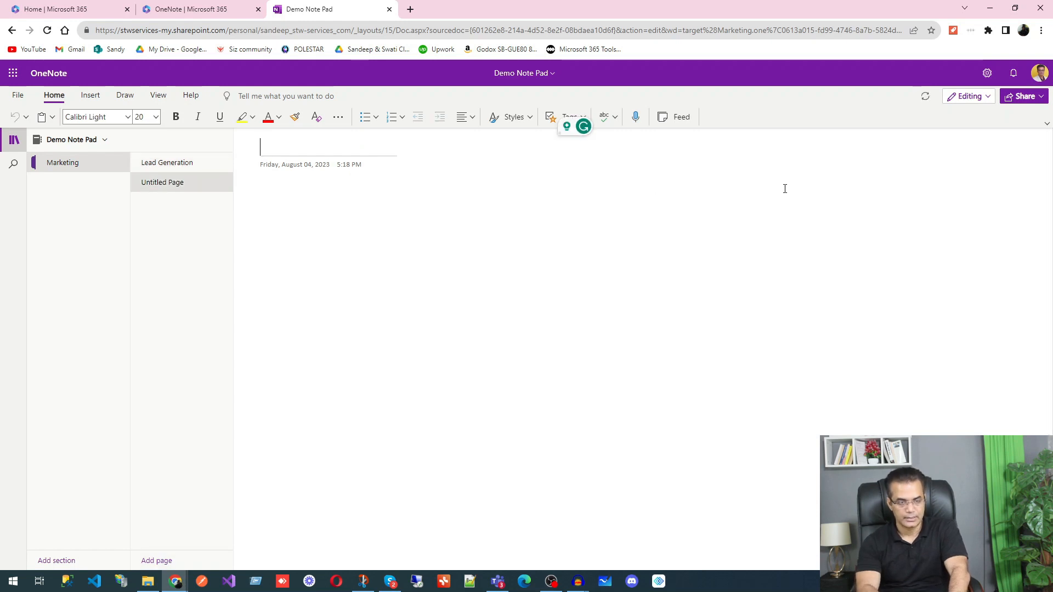
text(Le)
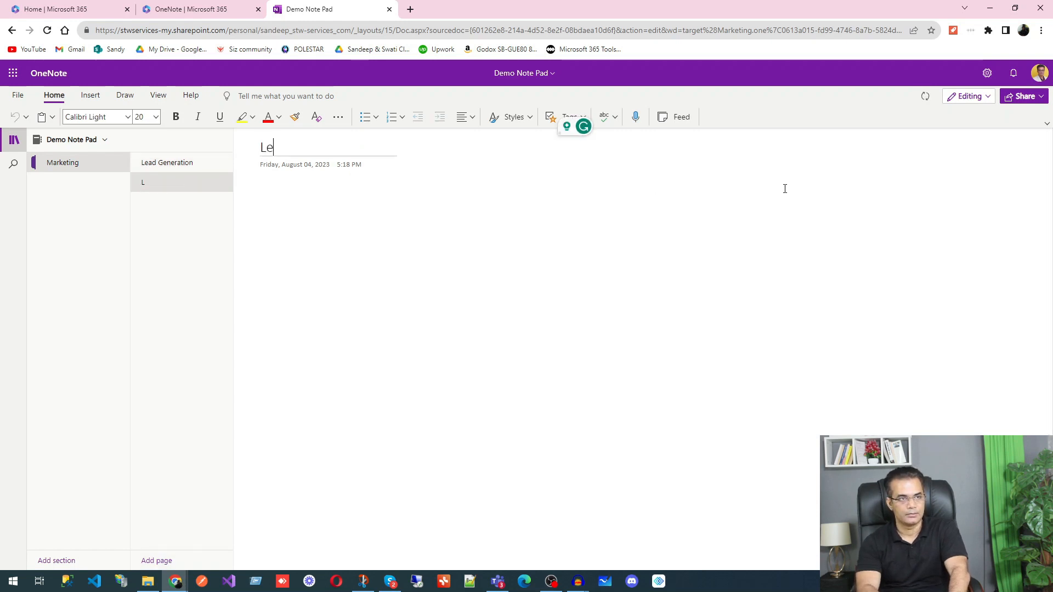
text(ad Follow Up)
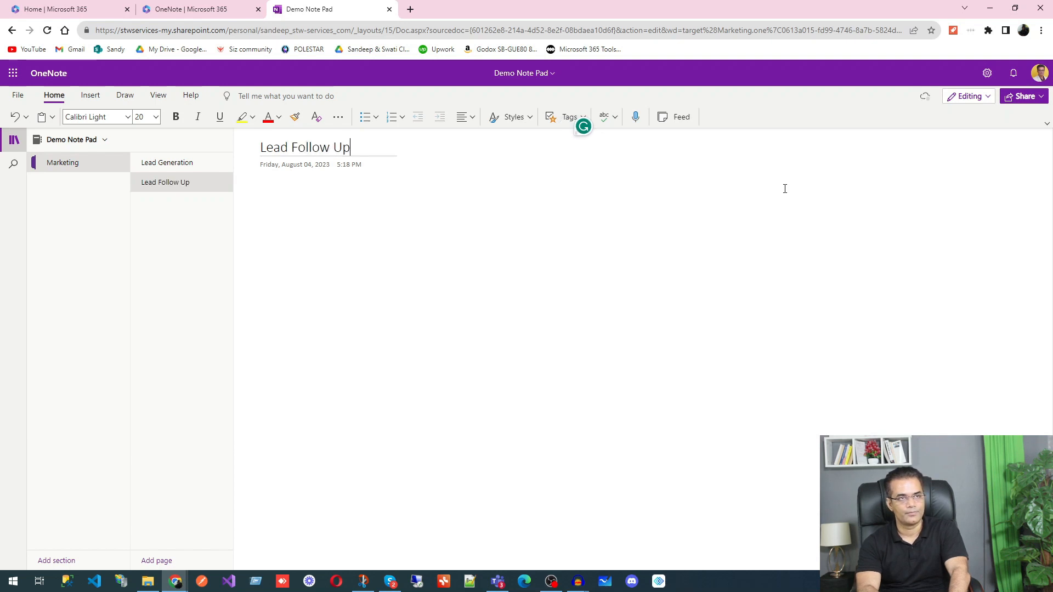
text(s)
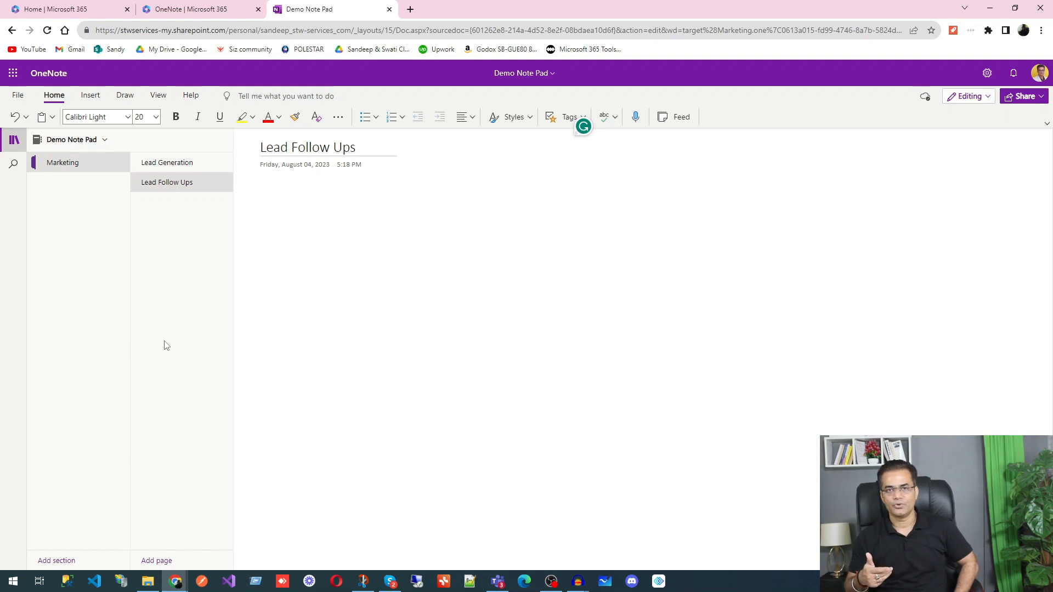
click(56, 561)
Step: Create the 'Sales' section and title its first page 'Sales Calls'
text(Slaes)
key(BackSpace)
key(BackSpace)
key(BackSpace)
key(BackSpace)
text(ales)
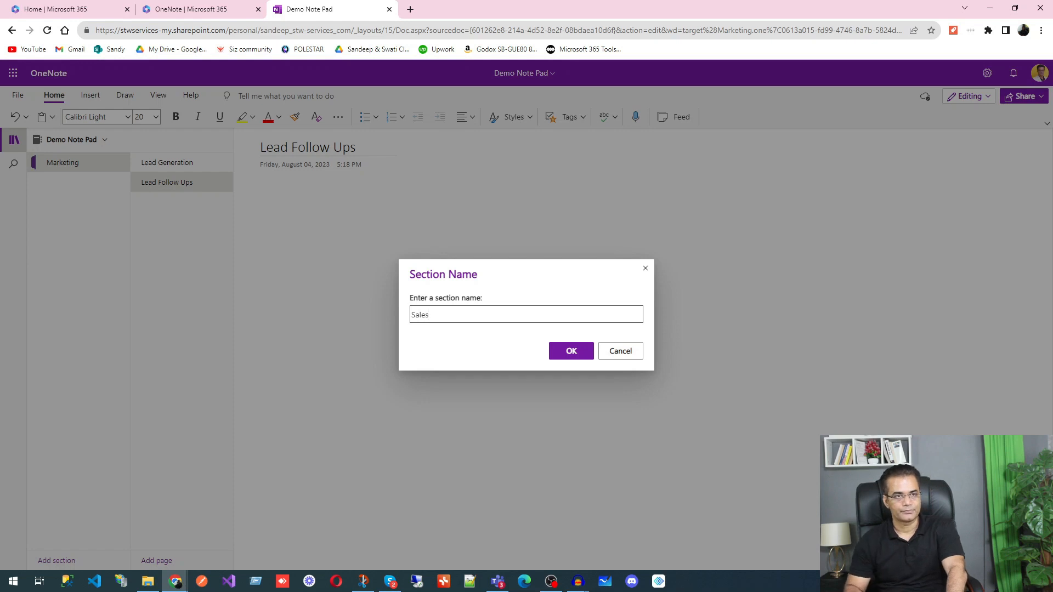
click(584, 352)
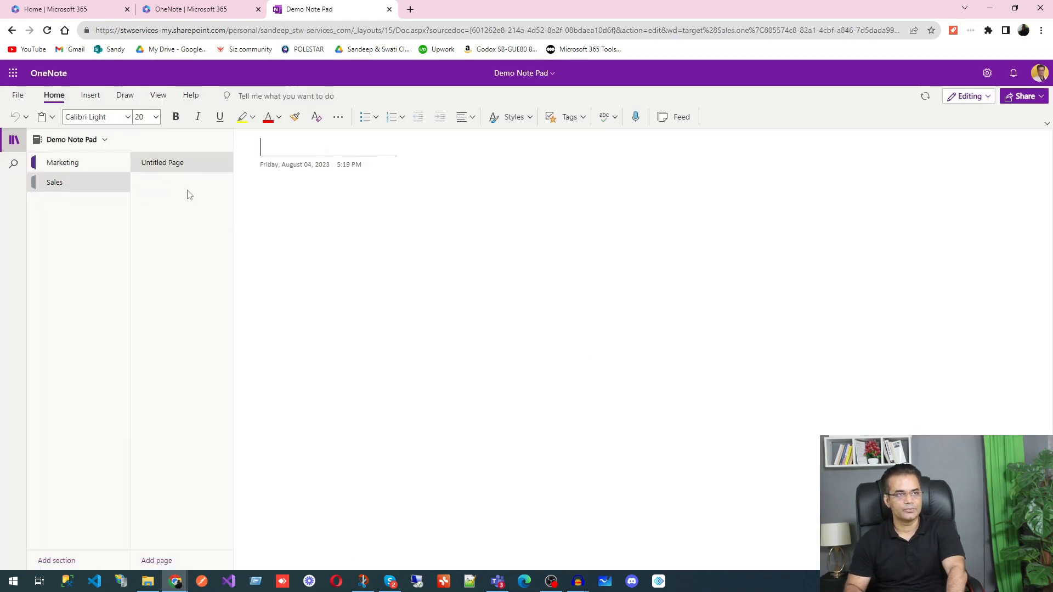
text(Sale)
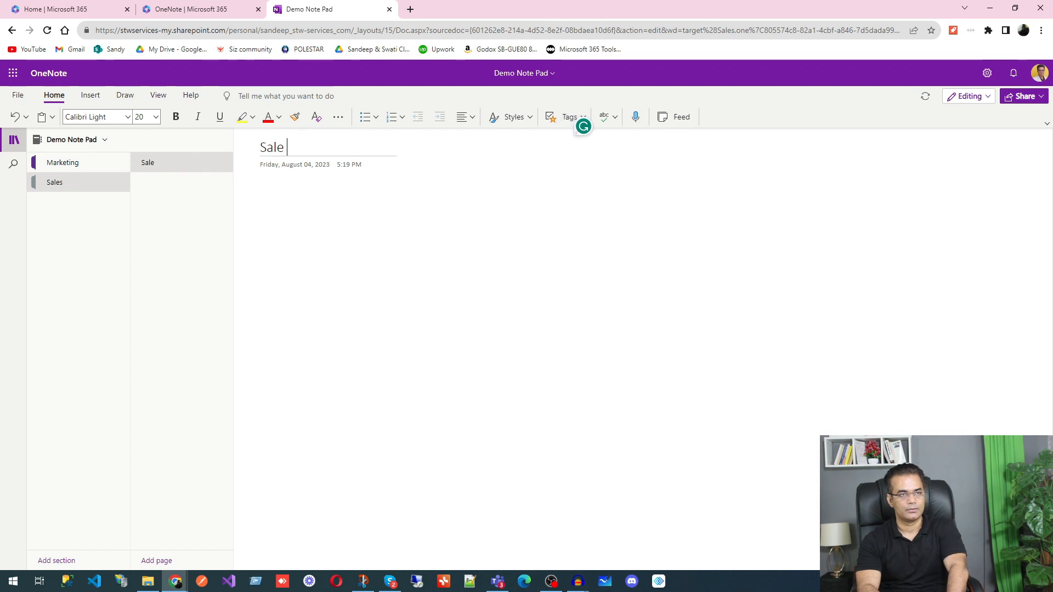
text(s Calls)
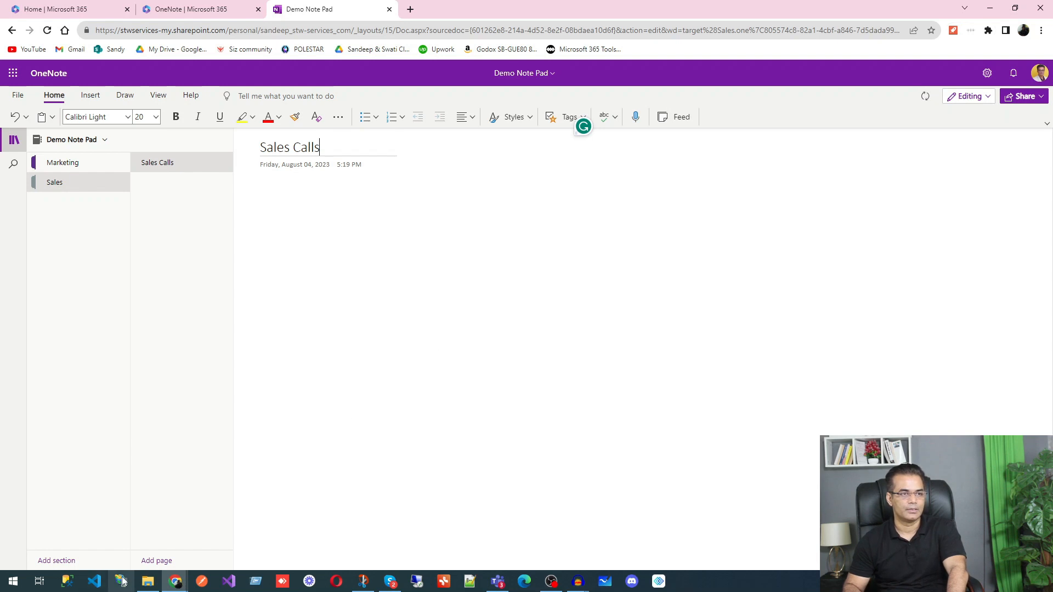
Step: Add a second Sales page titled 'Sales Follow ups'
click(156, 561)
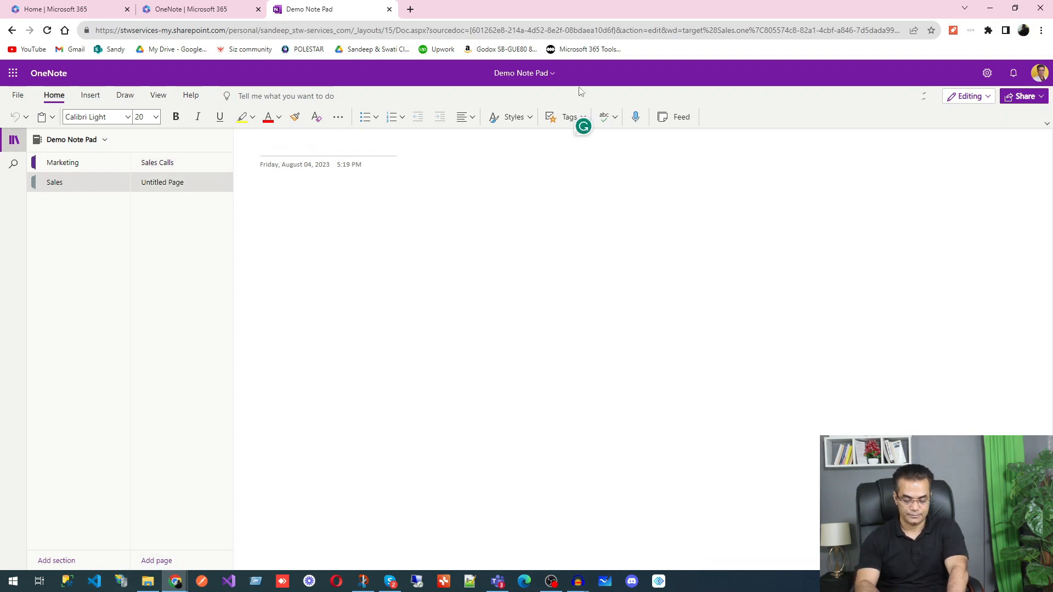
text(Conver)
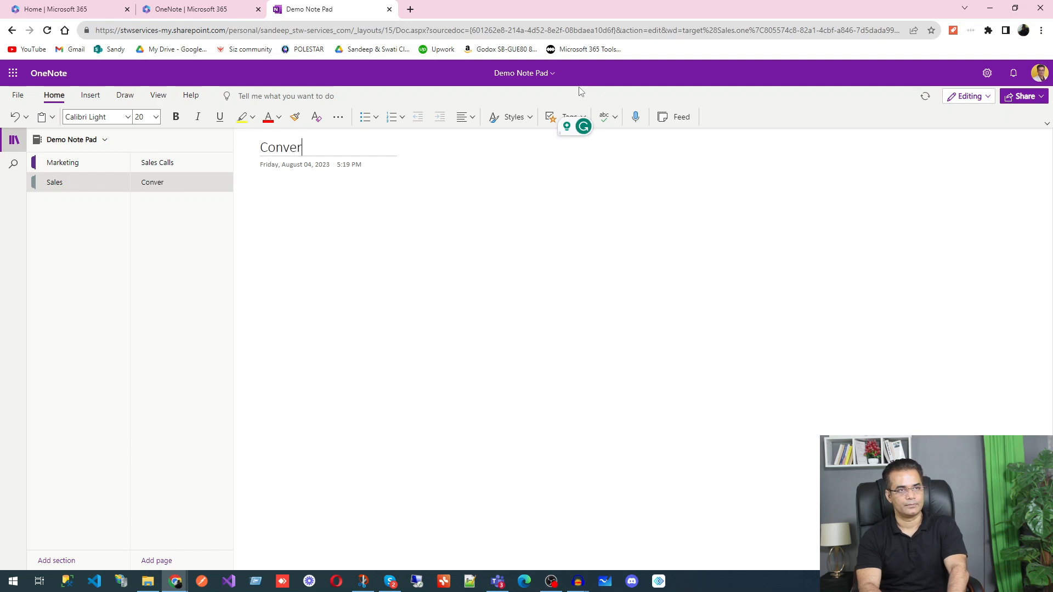
key(BackSpace)
key(BackSpace)
key(BackSpace)
key(BackSpace)
key(BackSpace)
key(BackSpace)
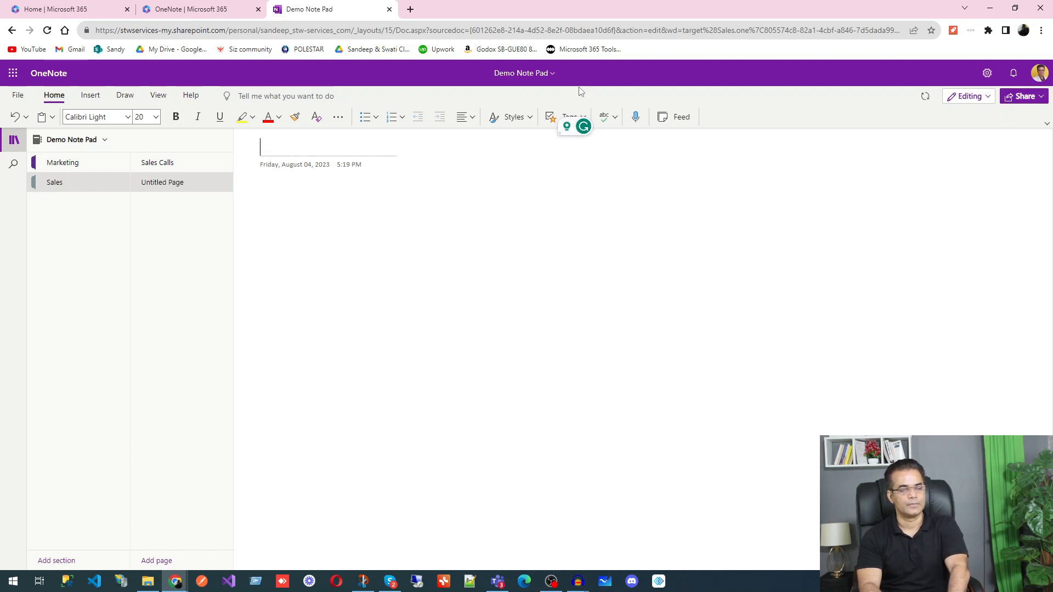
text(C)
key(BackSpace)
text(Sales Follow ups)
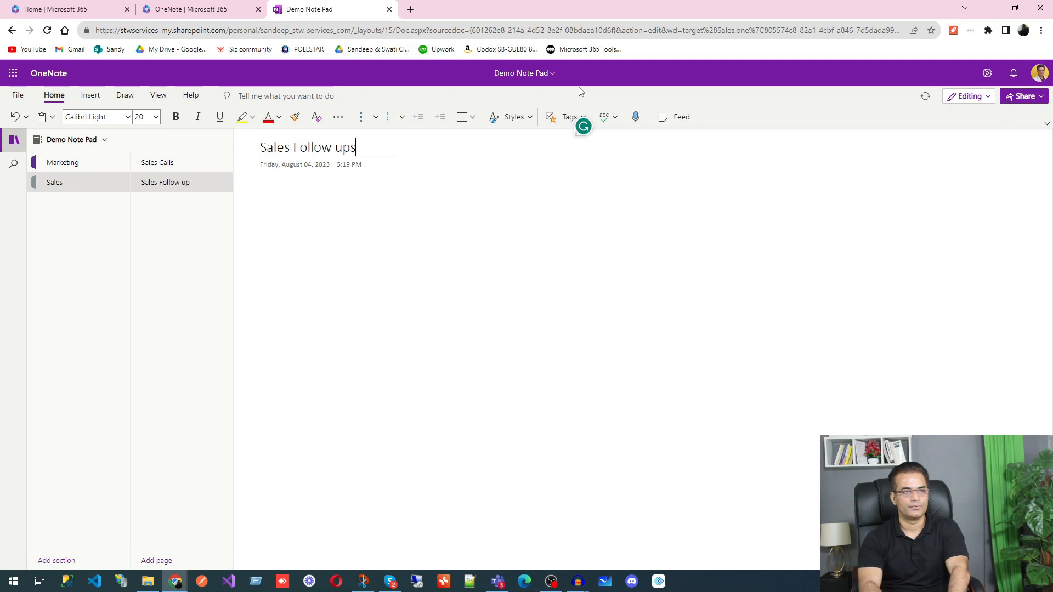
key(Return)
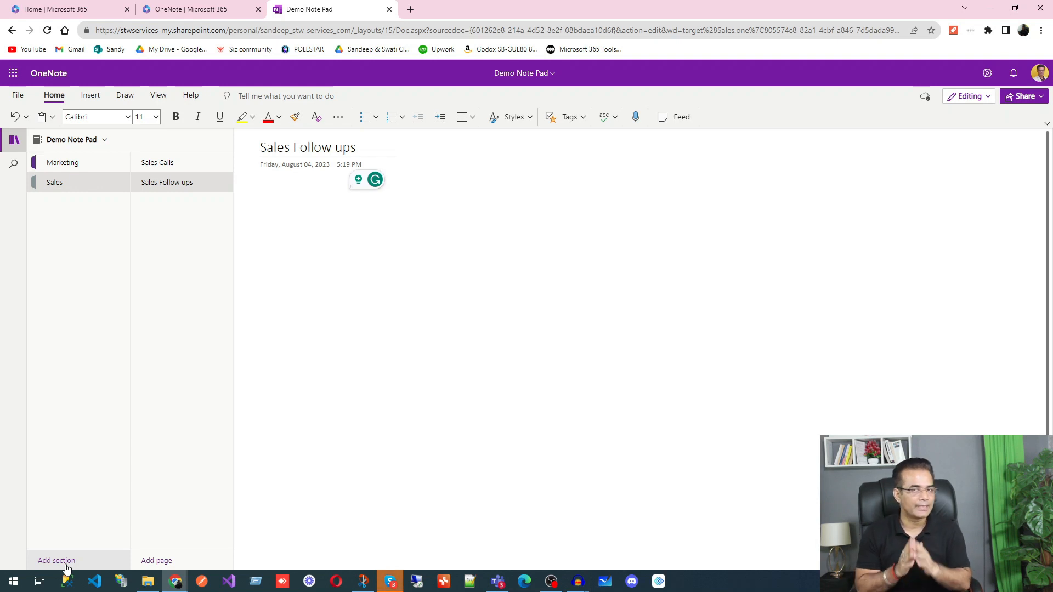
Step: Add a section named after a person with a first page titled 'Marketing Requirement'
click(65, 565)
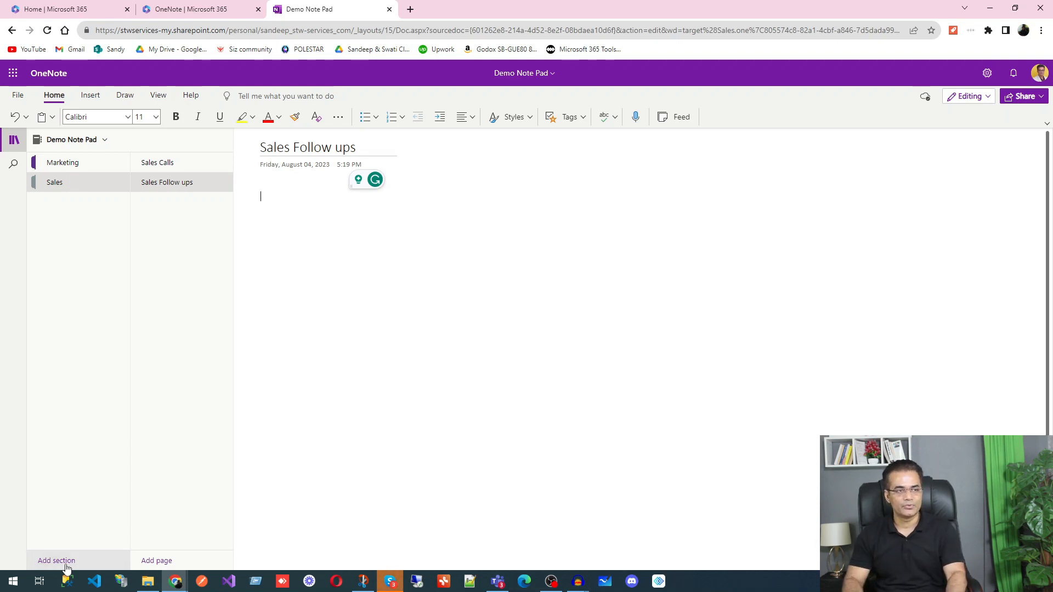
text(David)
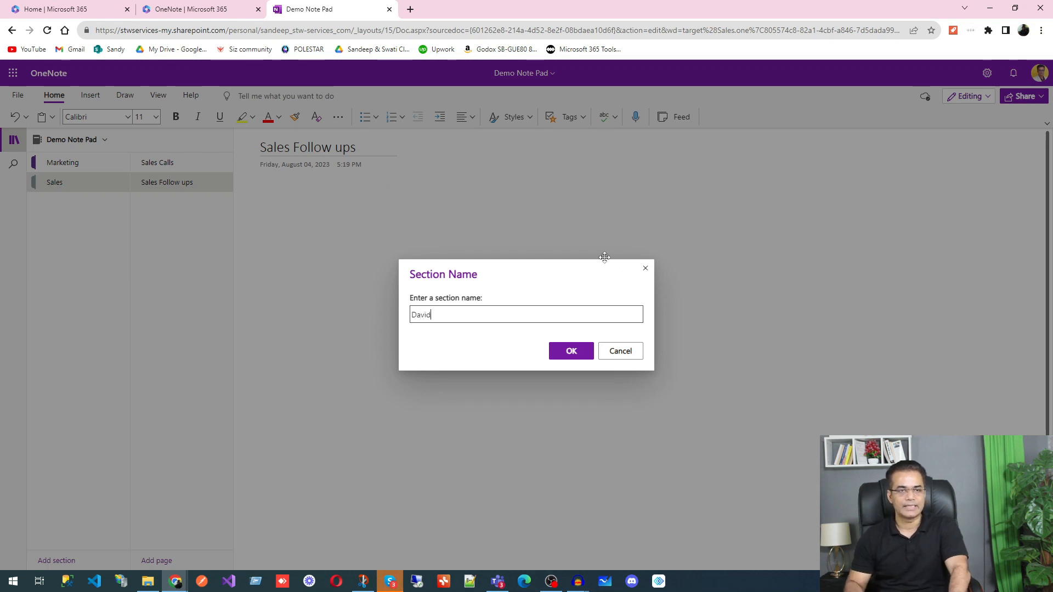
click(572, 354)
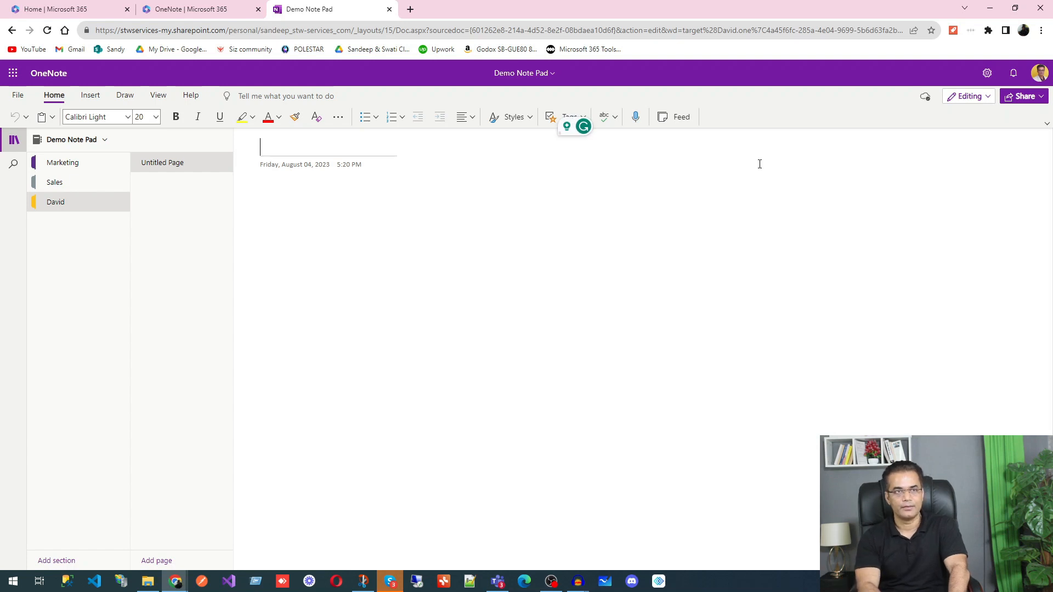
text(Marketing Requirement)
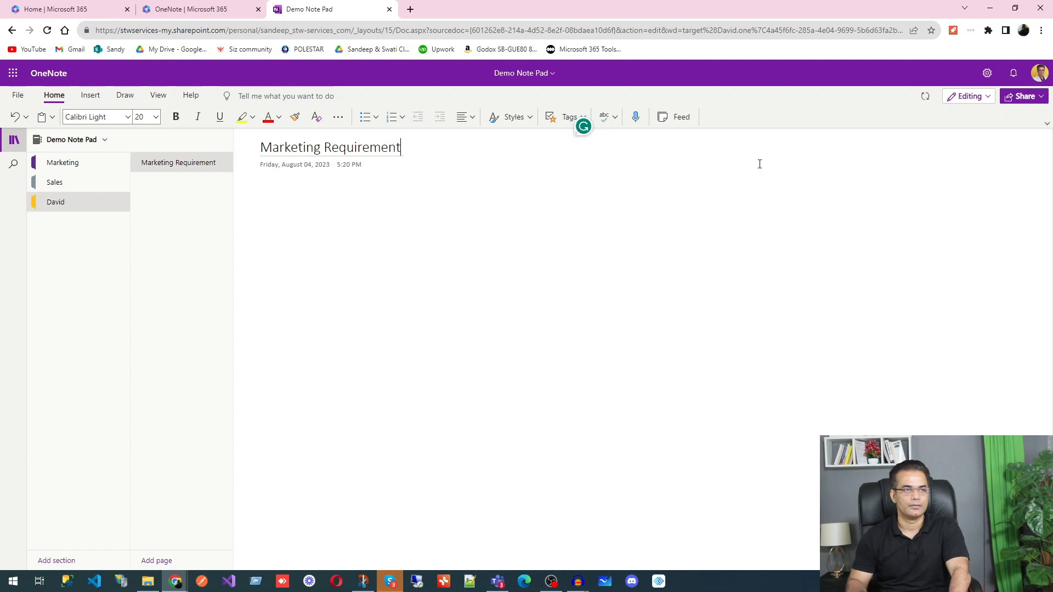
Step: Add two more pages titled 'ERP Requirement' and 'CRM Requirement'
click(165, 561)
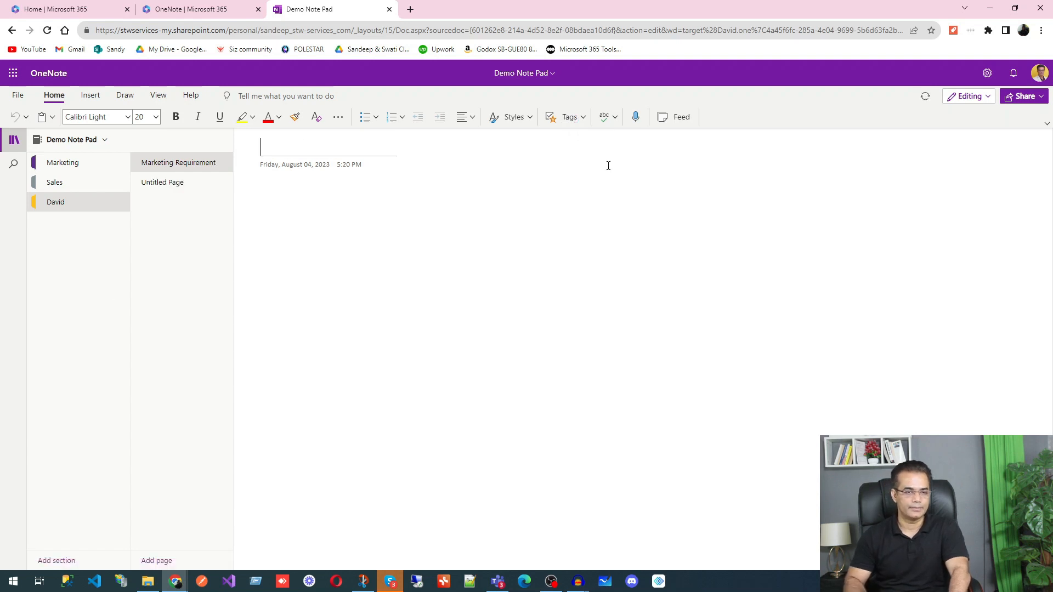
text(ERO)
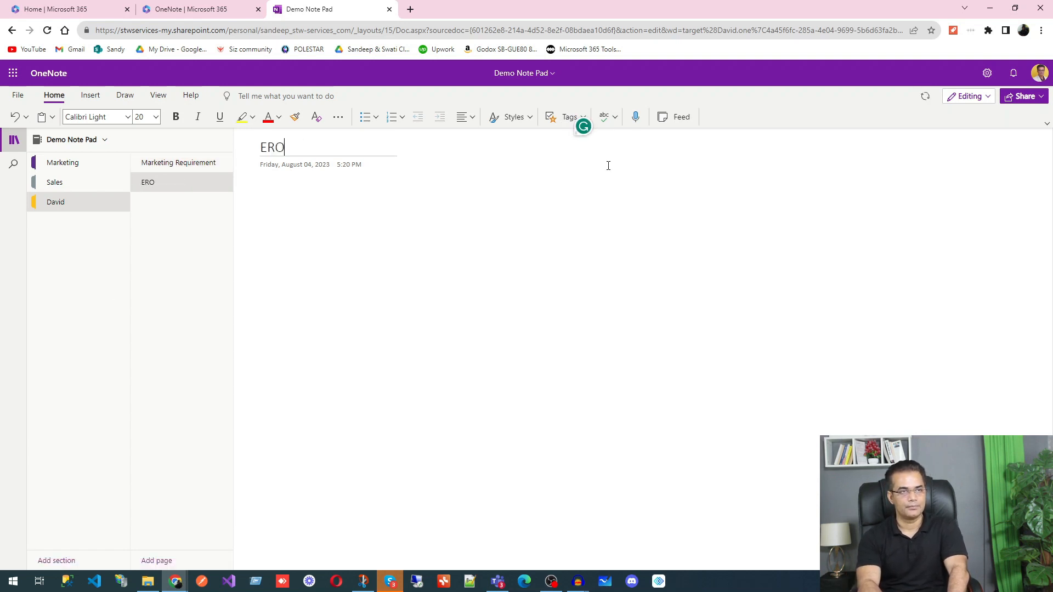
key(BackSpace)
text(P )
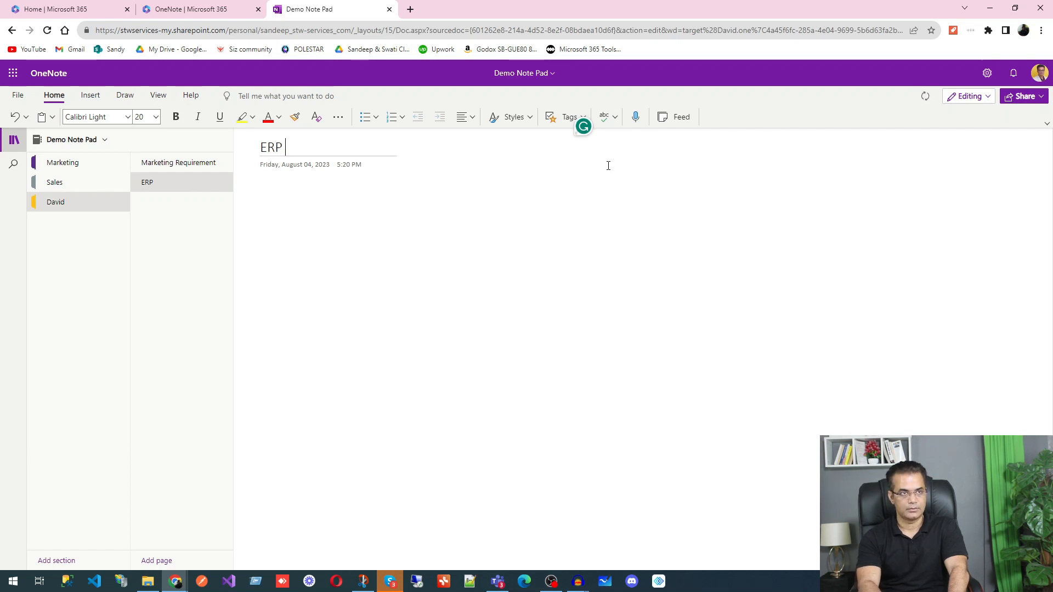
text(Requirement)
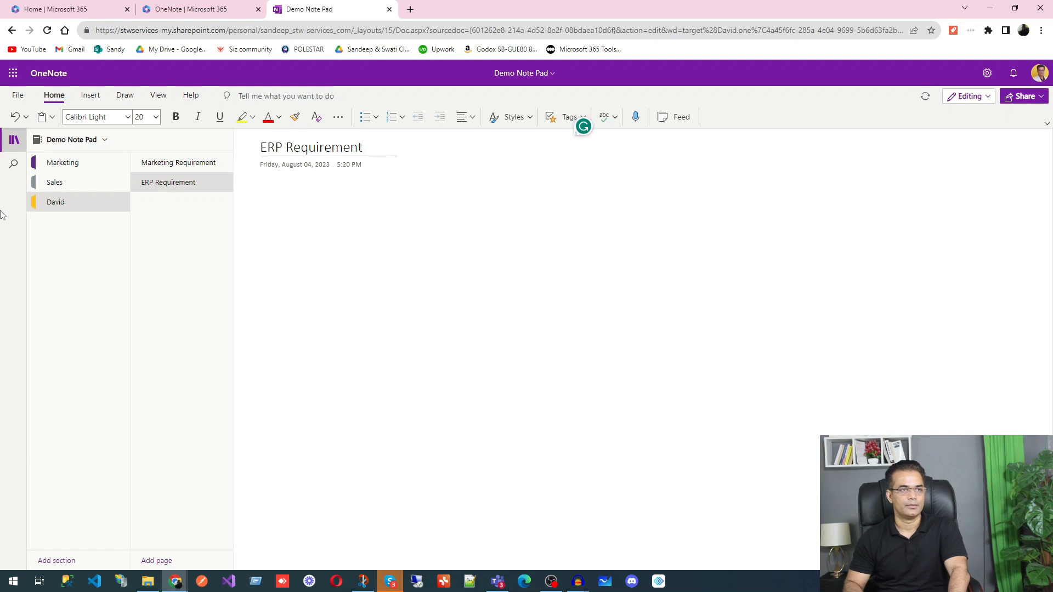
click(162, 562)
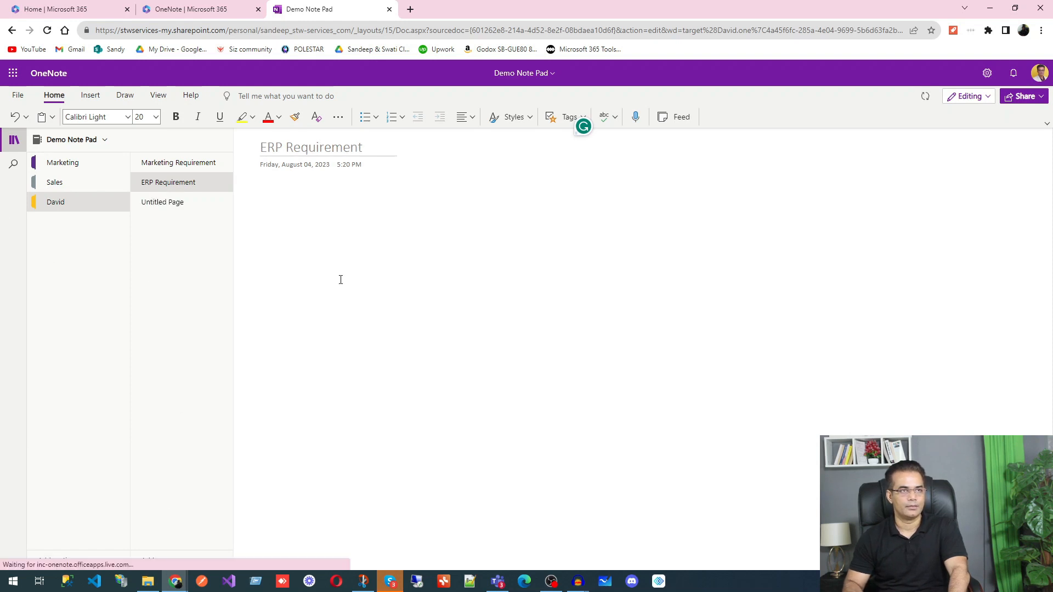
text(CRM )
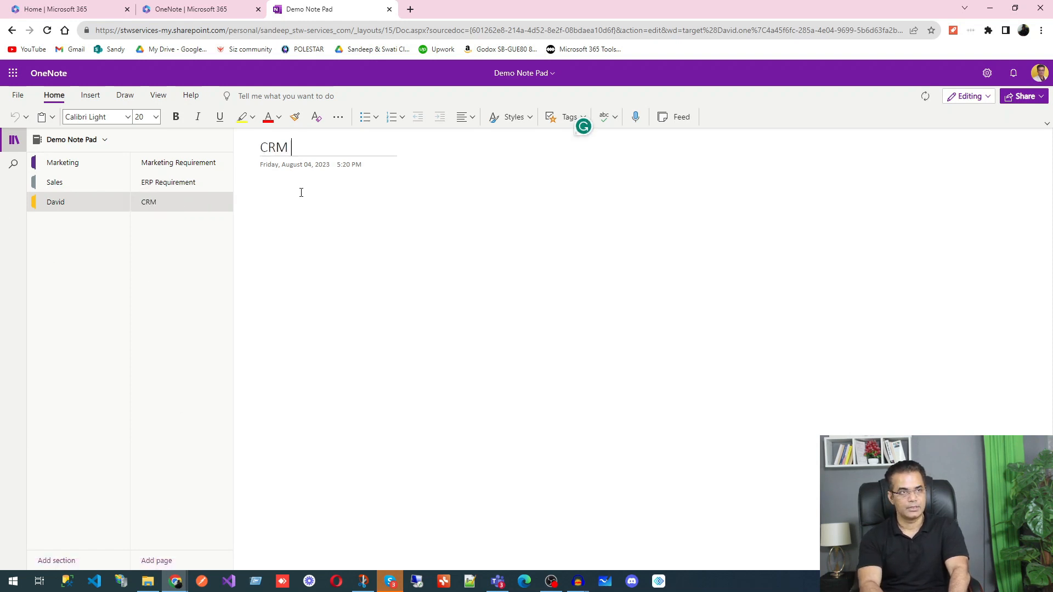
text(Requireme)
key(BackSpace)
key(BackSpace)
text(ment)
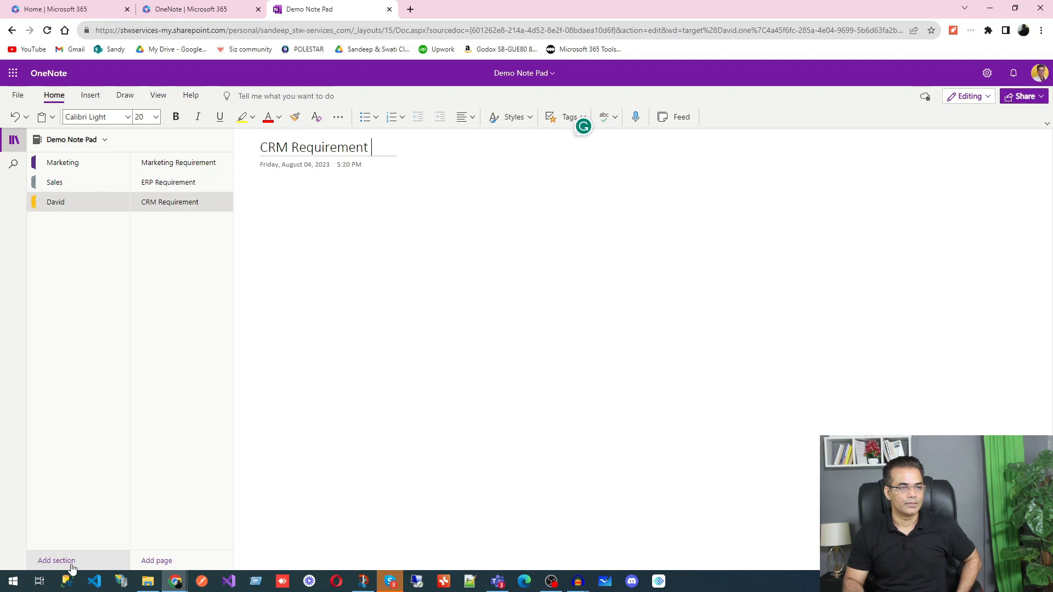
Step: Add a fourth section named 'Emplyees'
click(56, 560)
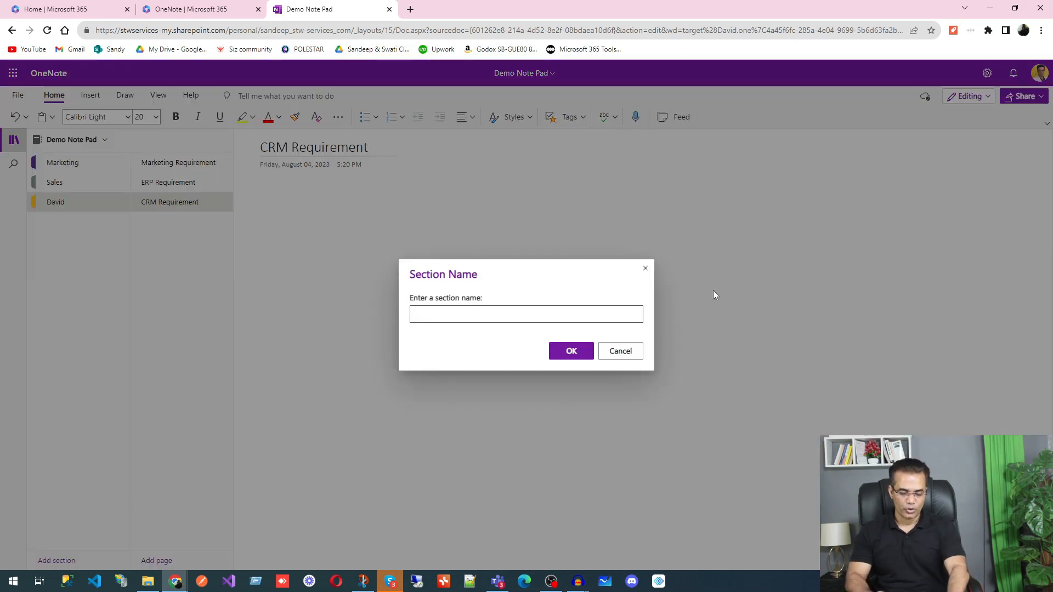
text(Emplyees)
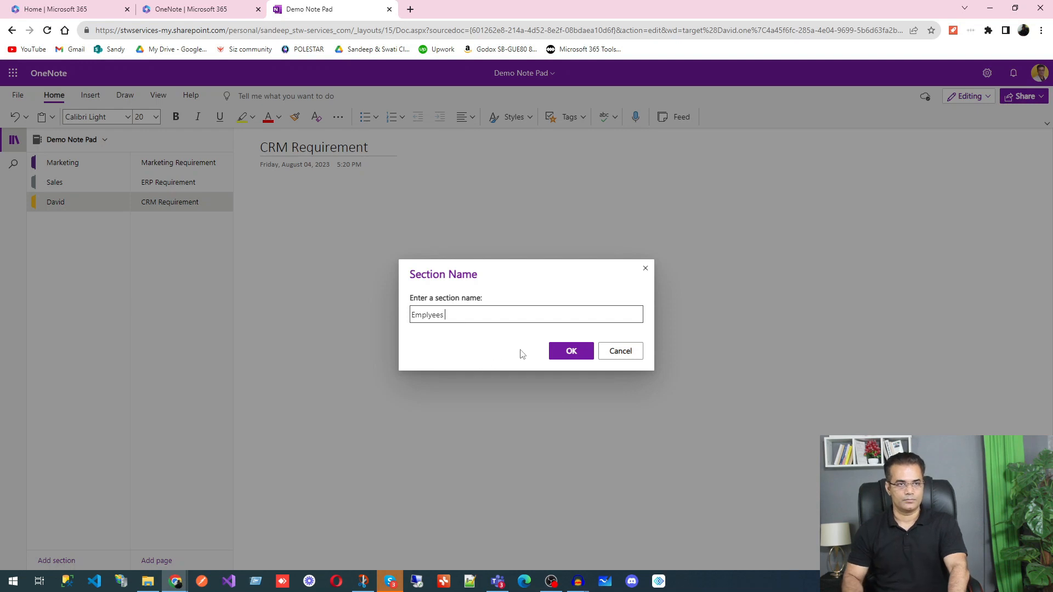
click(569, 351)
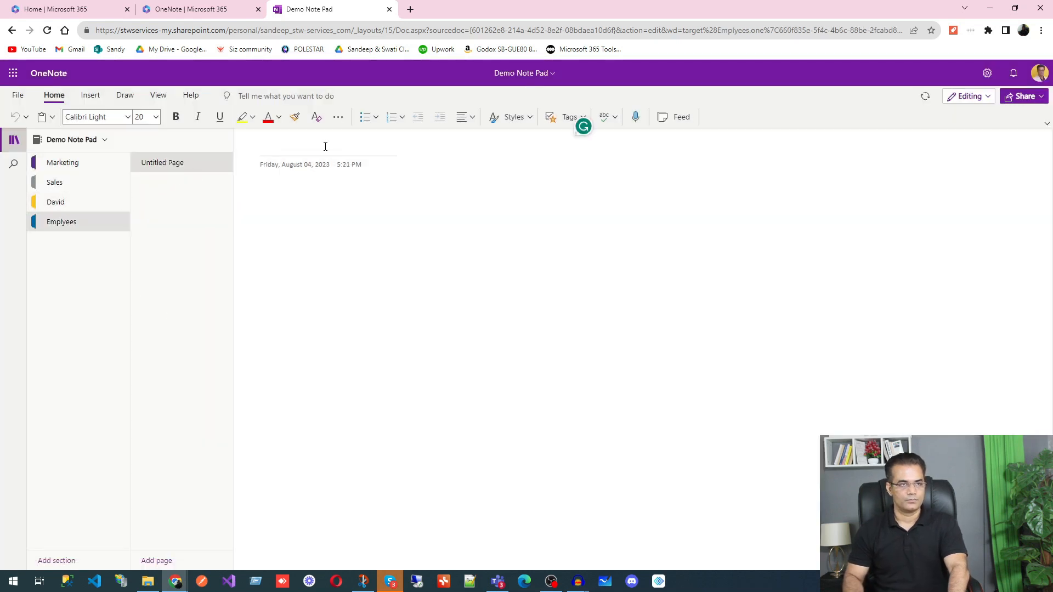
Step: Title the two Emplyees pages with each employee's first name, leaving the second page blank
text(D)
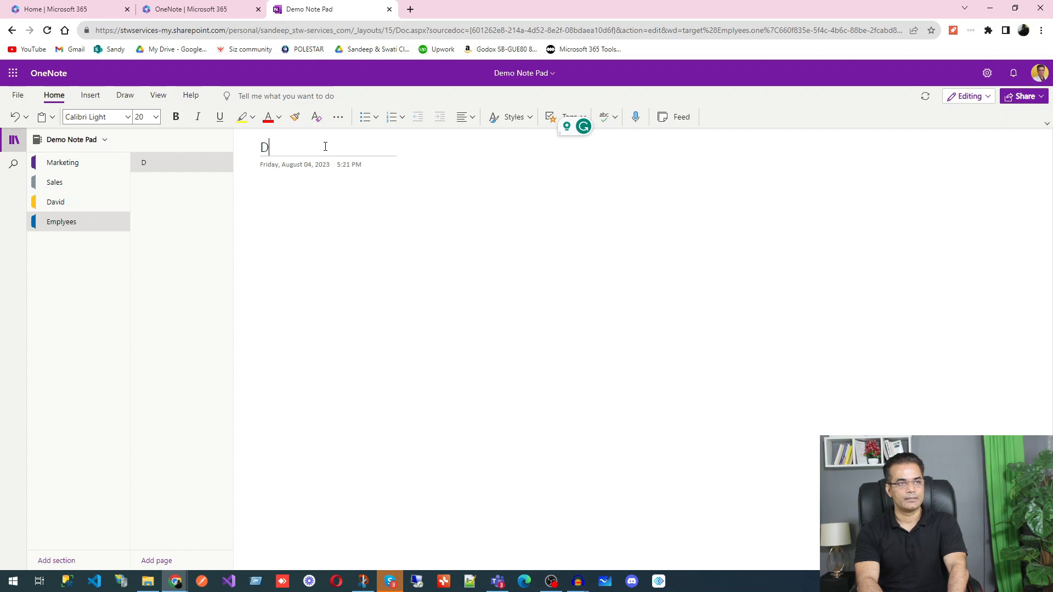
text(inesh)
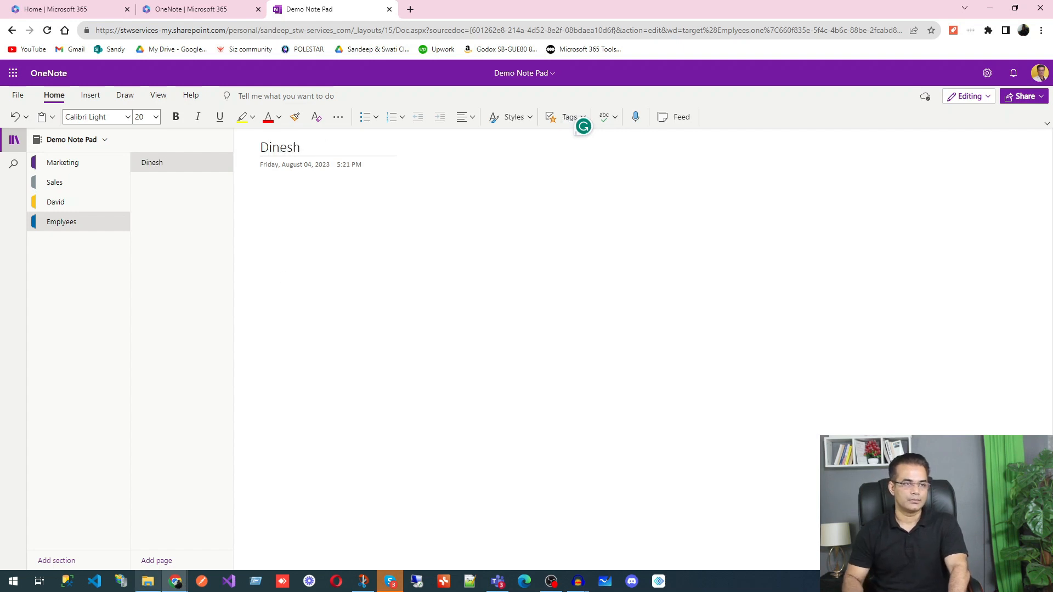
click(165, 560)
text(Ramesh)
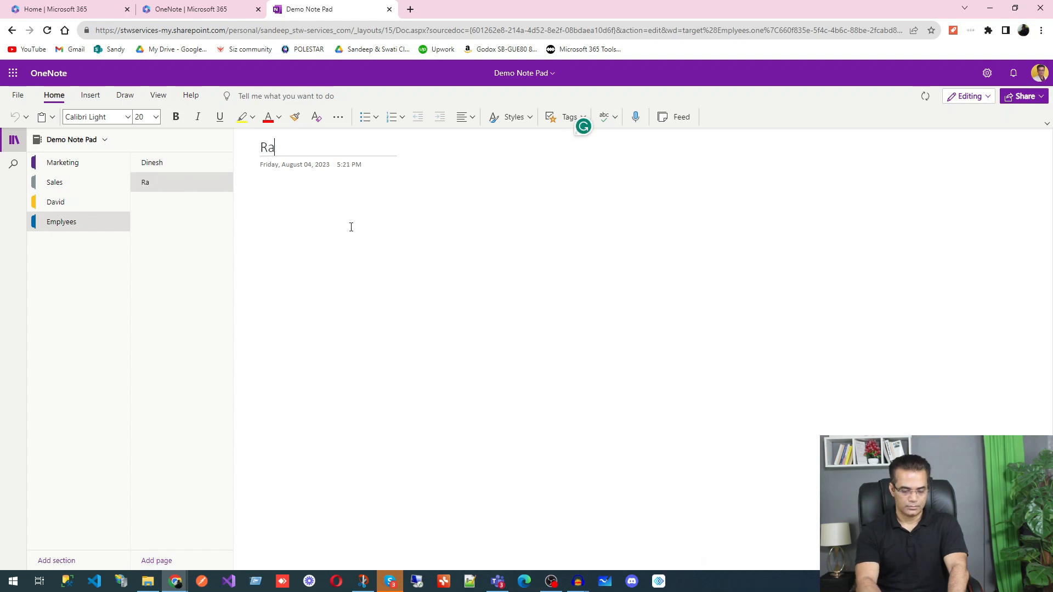
key(Return)
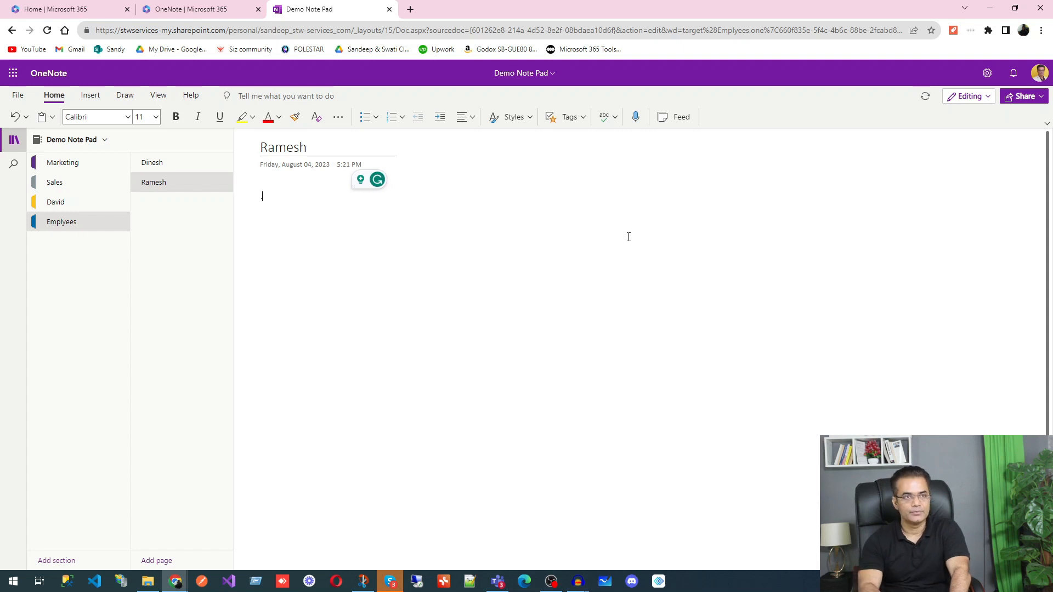
Step: In a new Chrome tab, search Google for 'dummy text'
click(410, 9)
click(436, 234)
text(D)
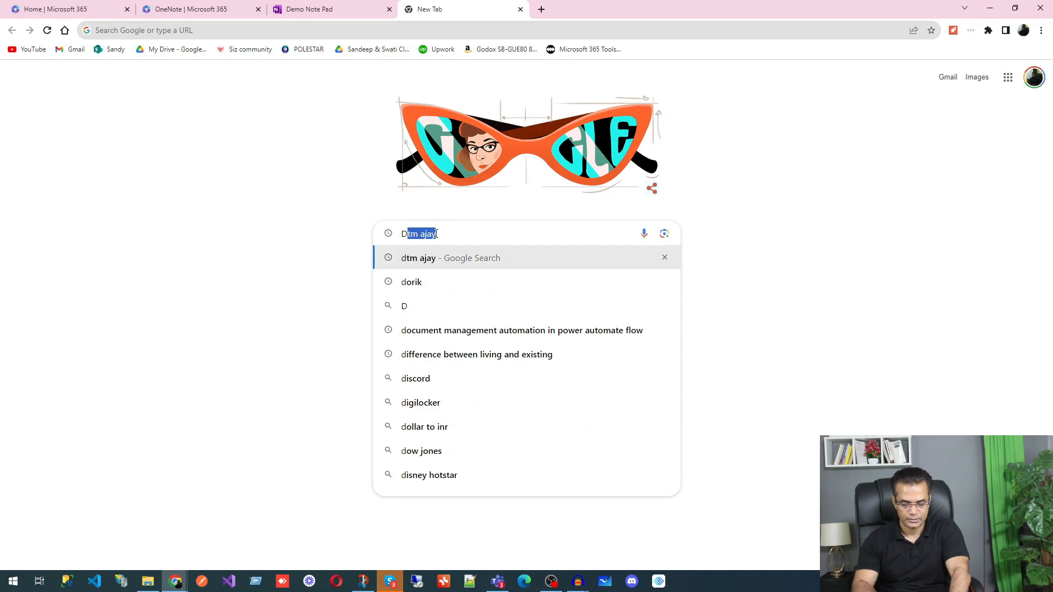
text(ummy test)
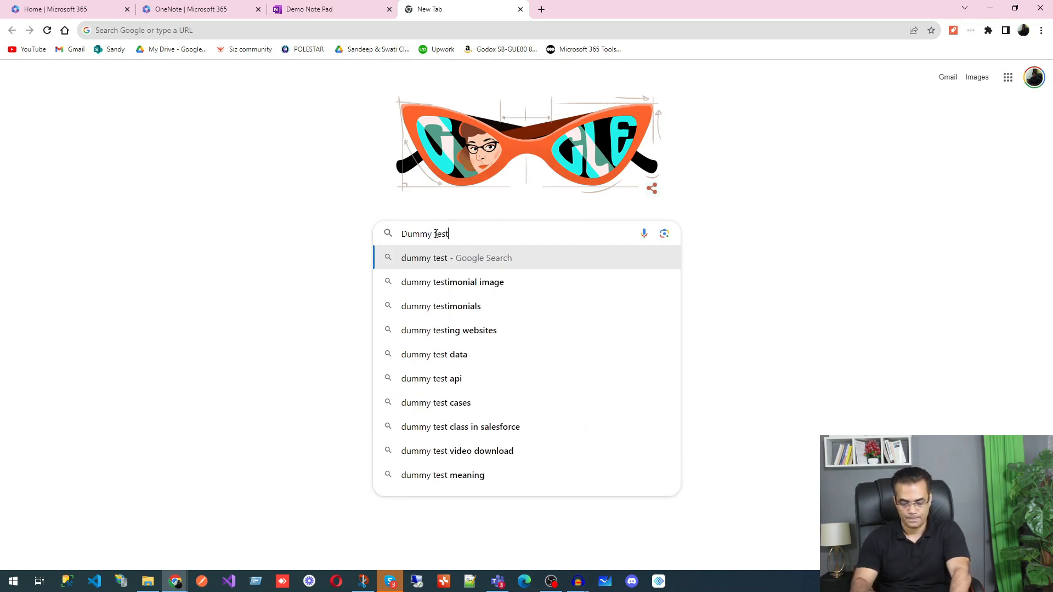
key(Return)
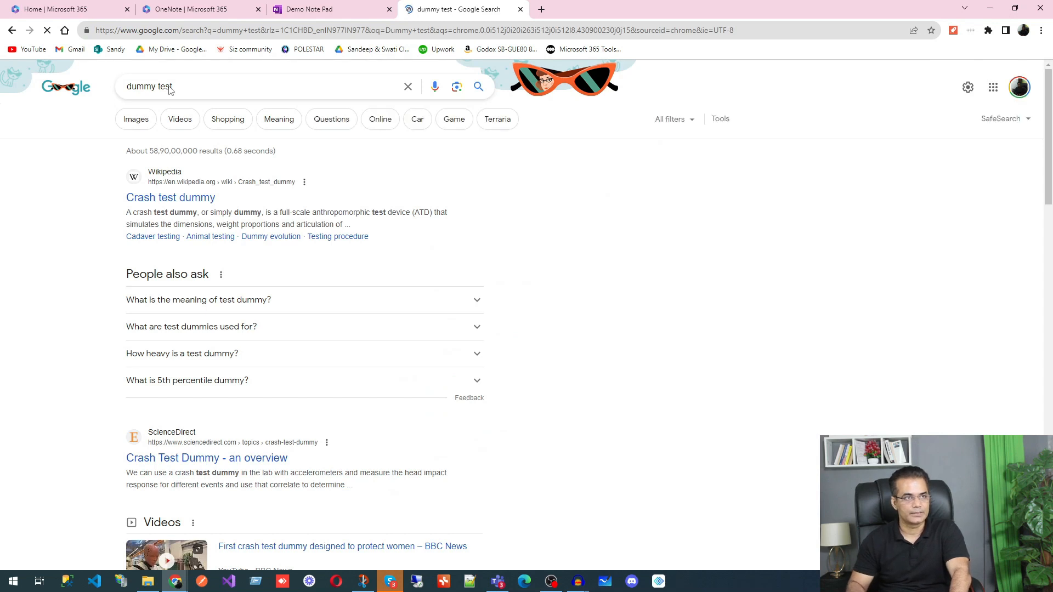
click(170, 87)
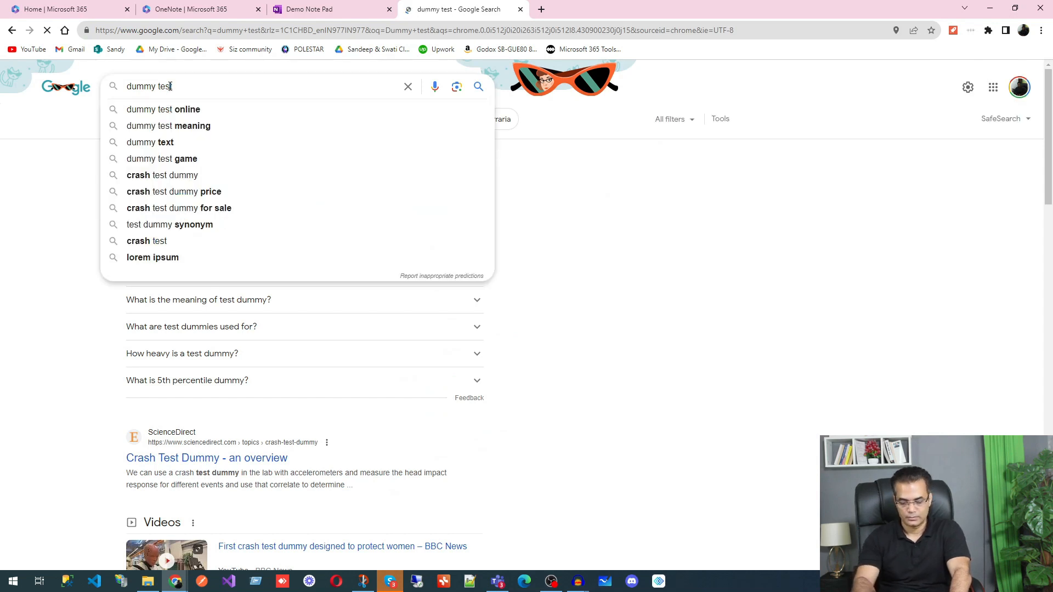
click(159, 142)
Step: Copy the opening Lorem Ipsum sentences from lipsum.com and return to the Demo Note Pad tab
click(200, 198)
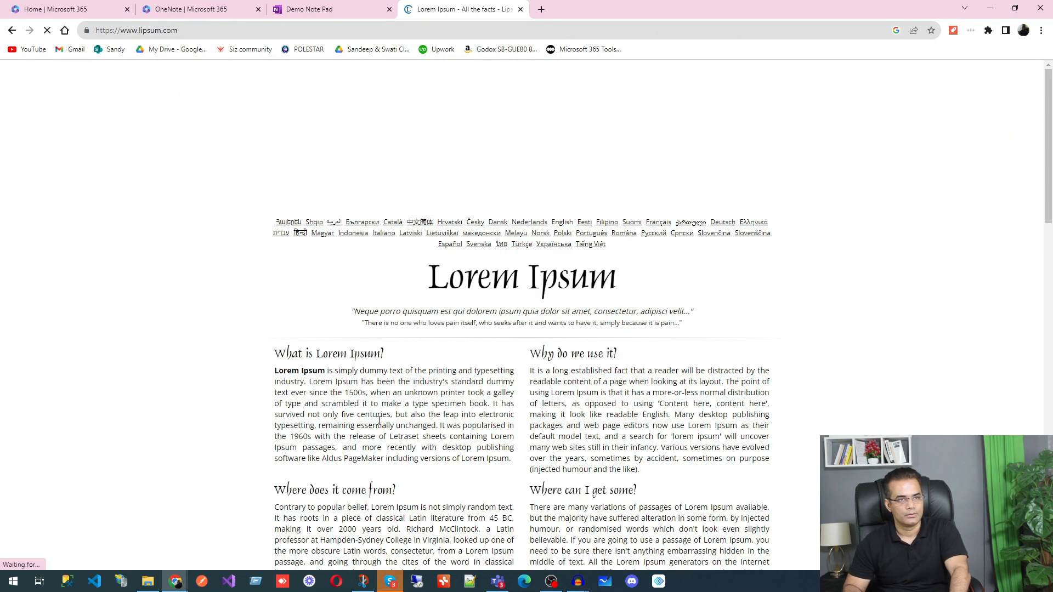
drag(274, 372, 370, 391)
key(ctrl+c)
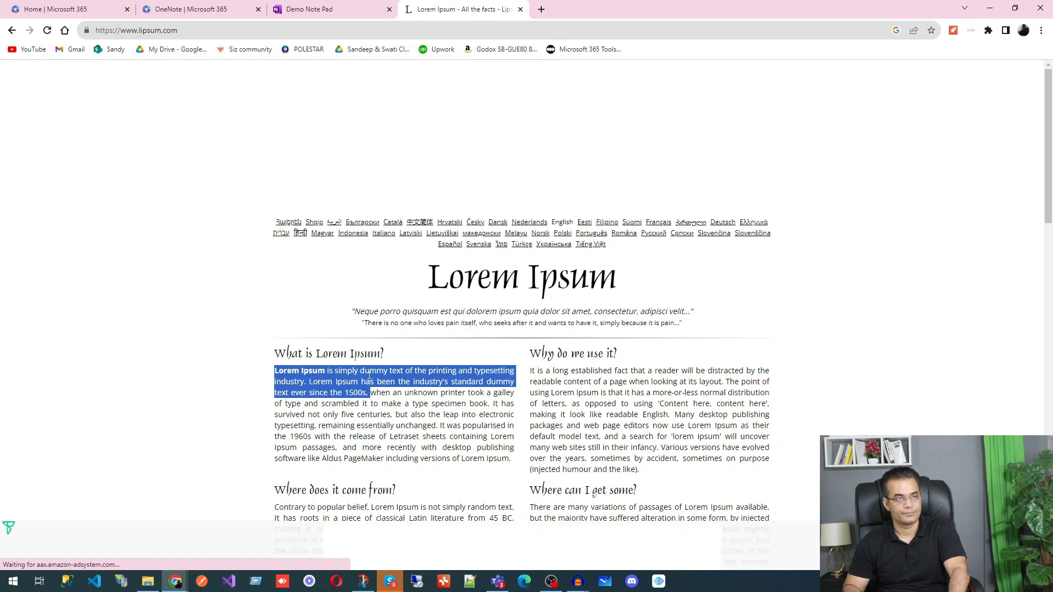
click(318, 10)
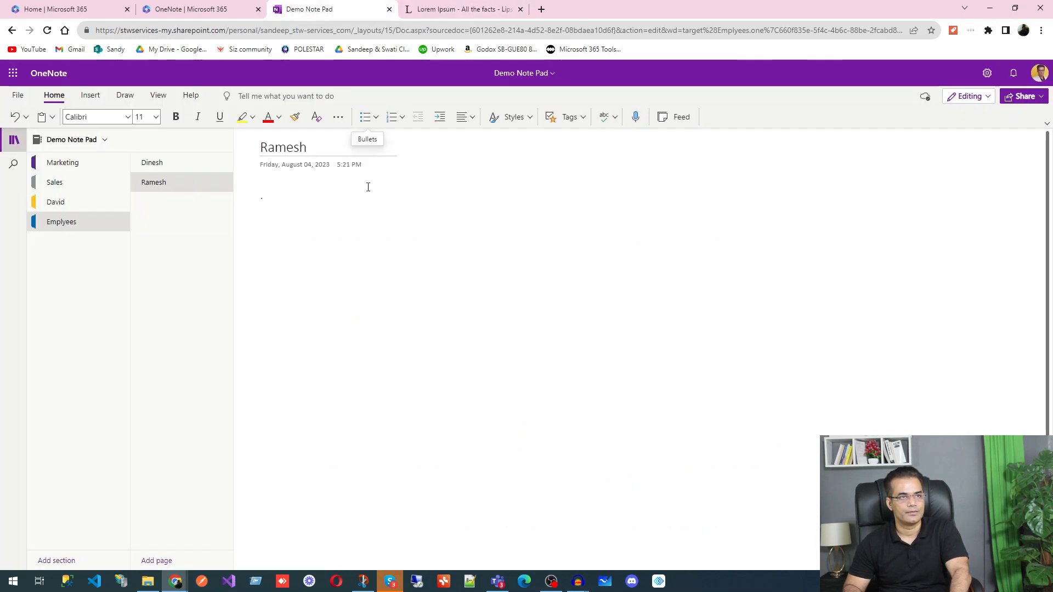
Step: Paste the copied Lorem Ipsum text into the Ramesh page, repeating it as four paragraphs
key(ctrl+v)
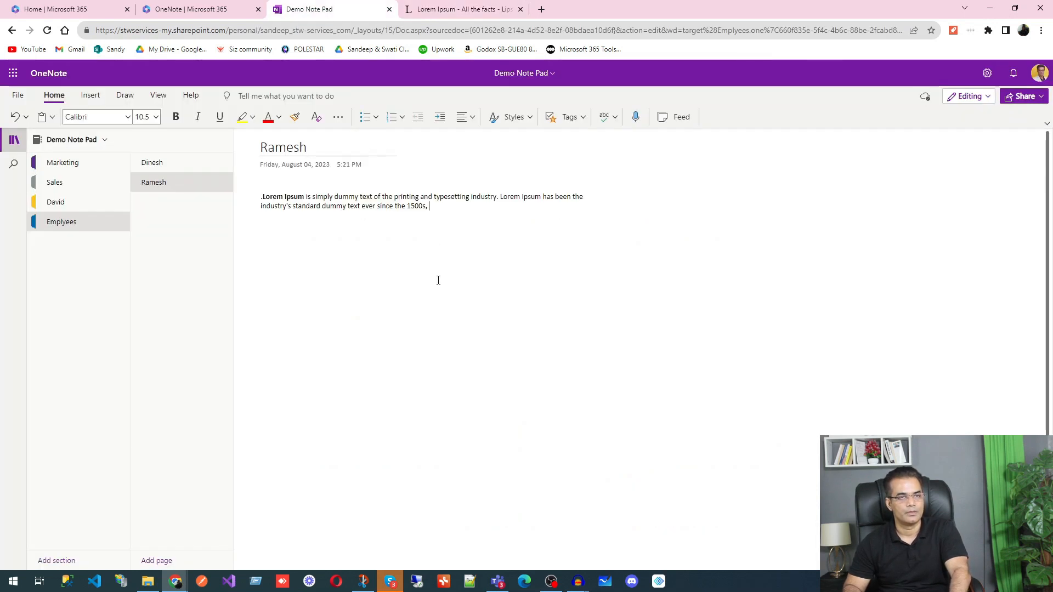
drag(442, 217, 241, 187)
key(ctrl+c)
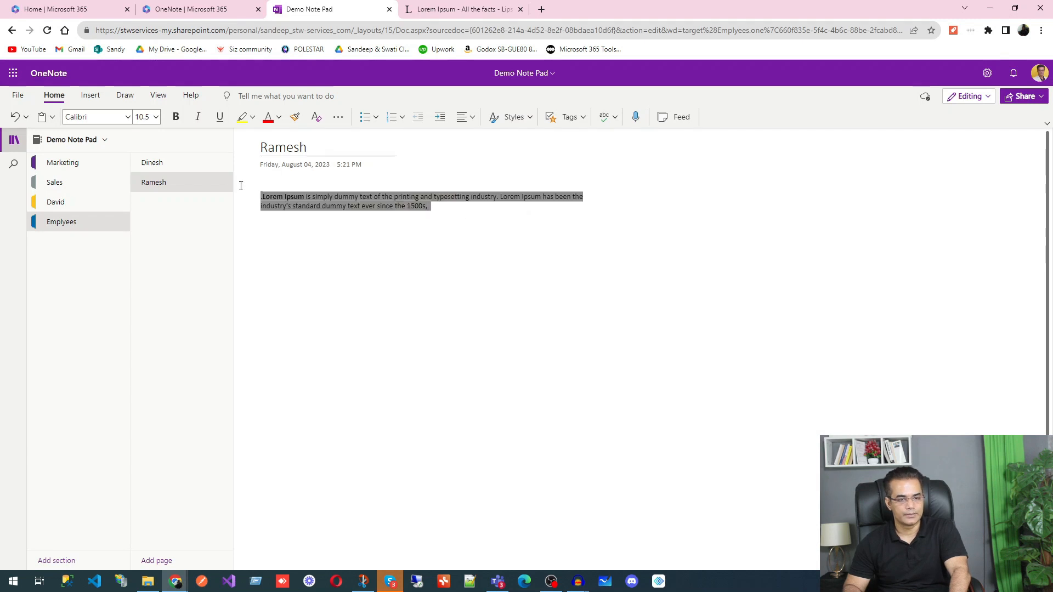
click(458, 205)
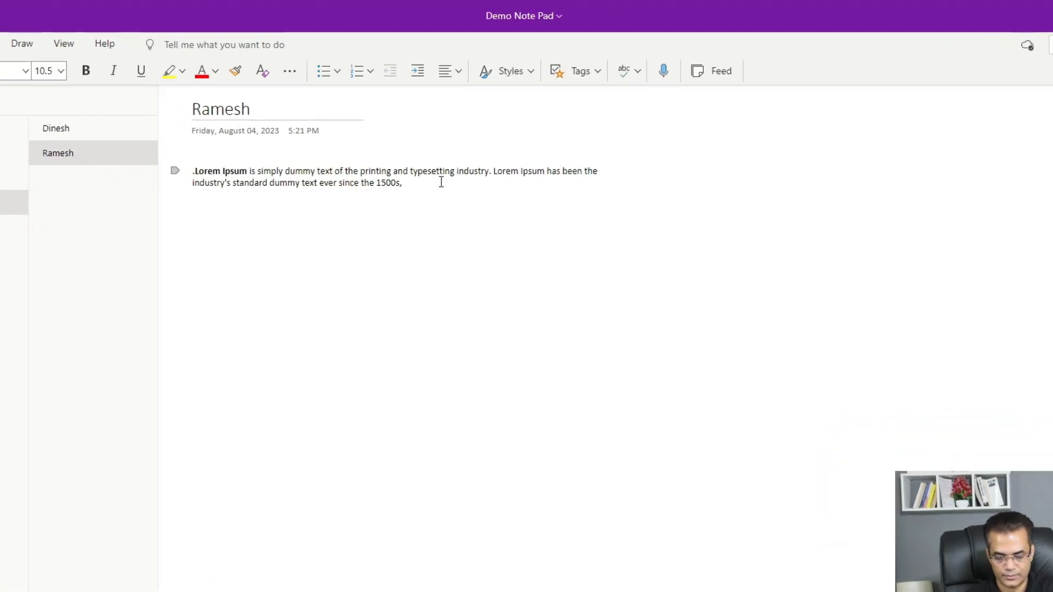
key(Return)
key(ctrl+v)
key(ctrl+v)
key(Return)
key(ctrl+v)
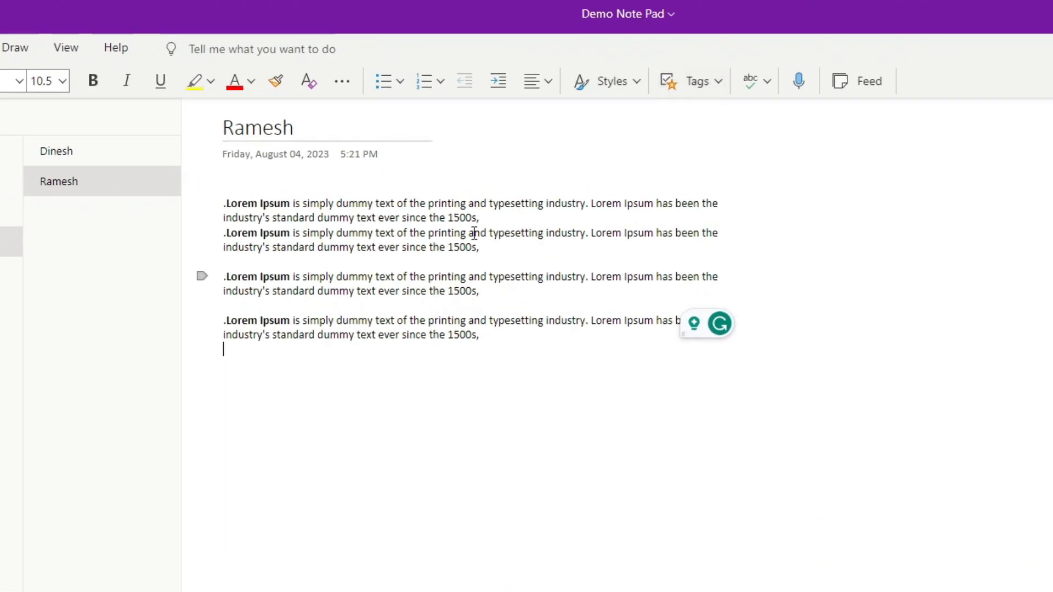
Step: Tag the first Lorem Ipsum paragraph as a Question
drag(483, 217, 218, 193)
click(710, 78)
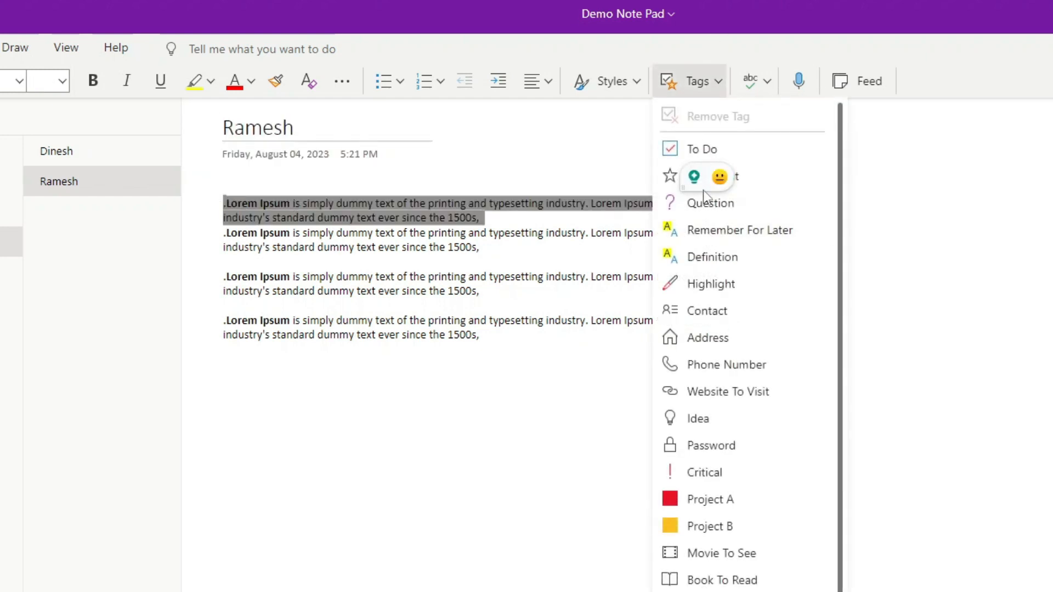
click(703, 201)
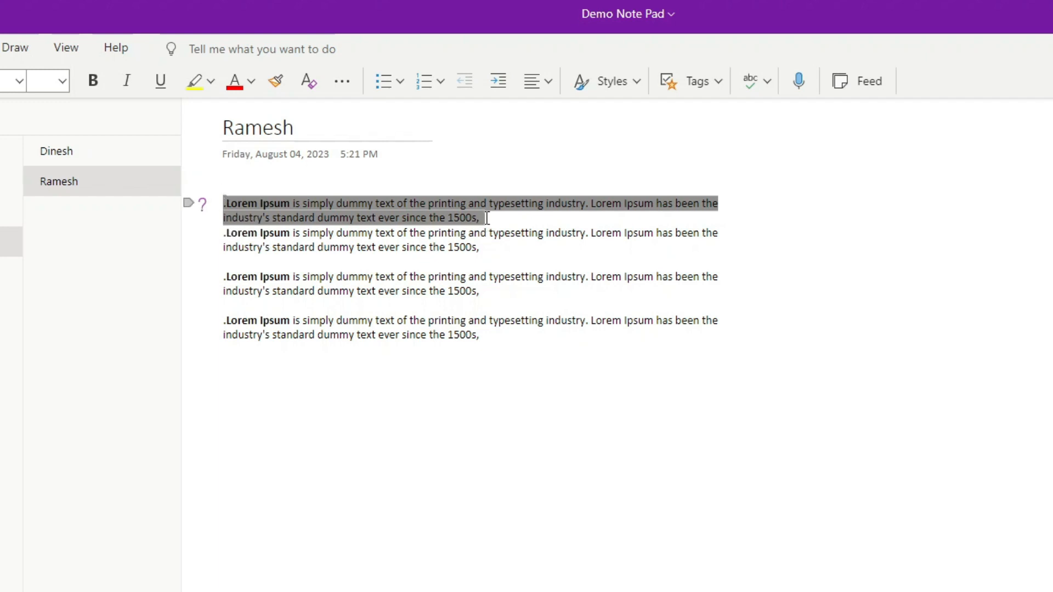
click(483, 246)
Step: Tag the second Lorem Ipsum paragraph as Highlight
drag(495, 246, 192, 231)
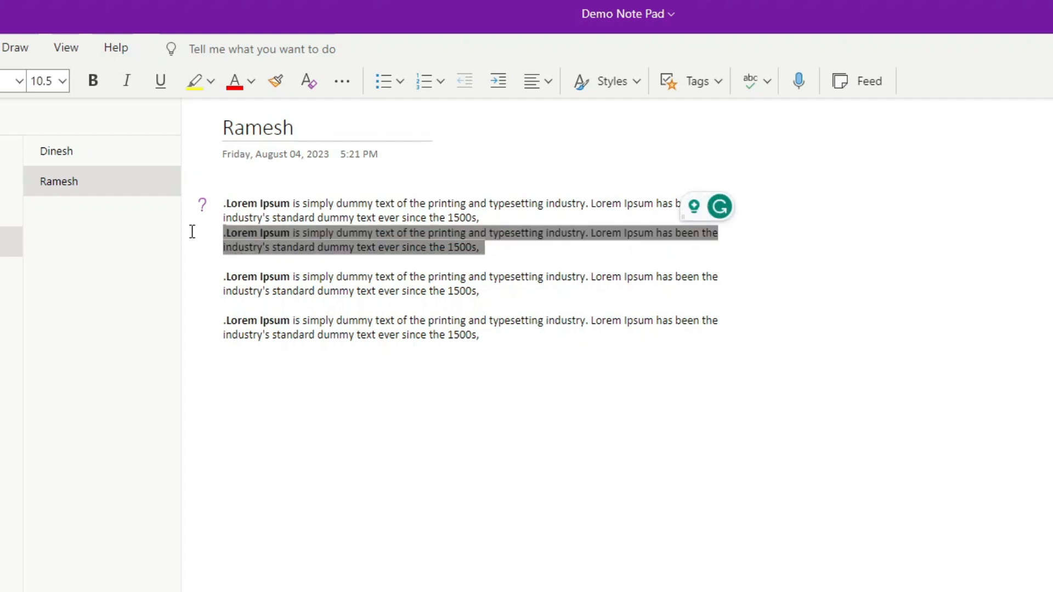
click(715, 79)
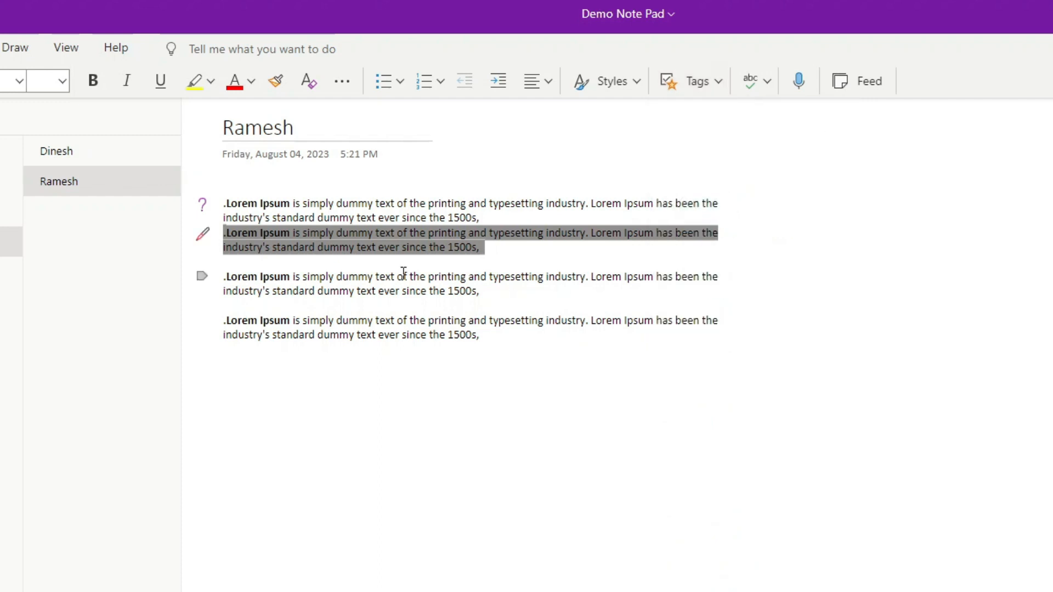
click(522, 253)
Step: Tag the third paragraph as Project A, then select the fourth paragraph for tagging
drag(510, 304, 188, 279)
click(719, 81)
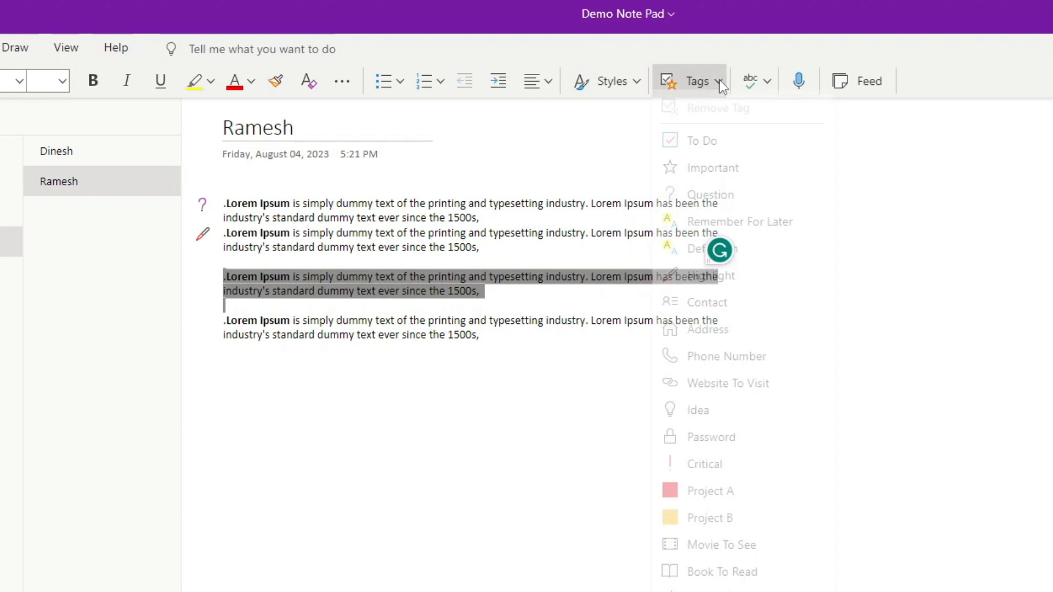
click(713, 501)
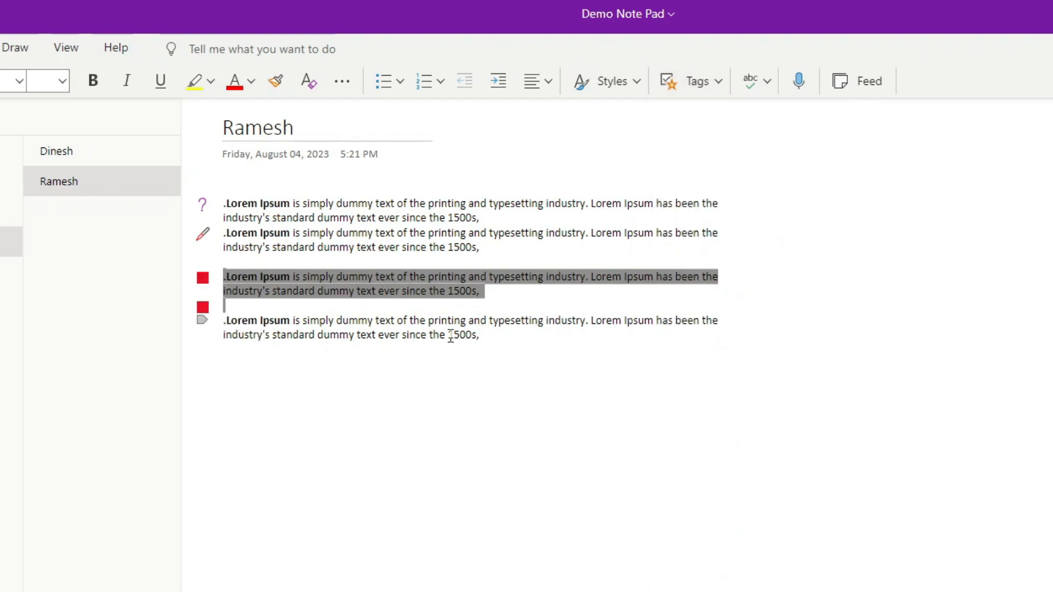
click(493, 335)
drag(485, 335, 172, 325)
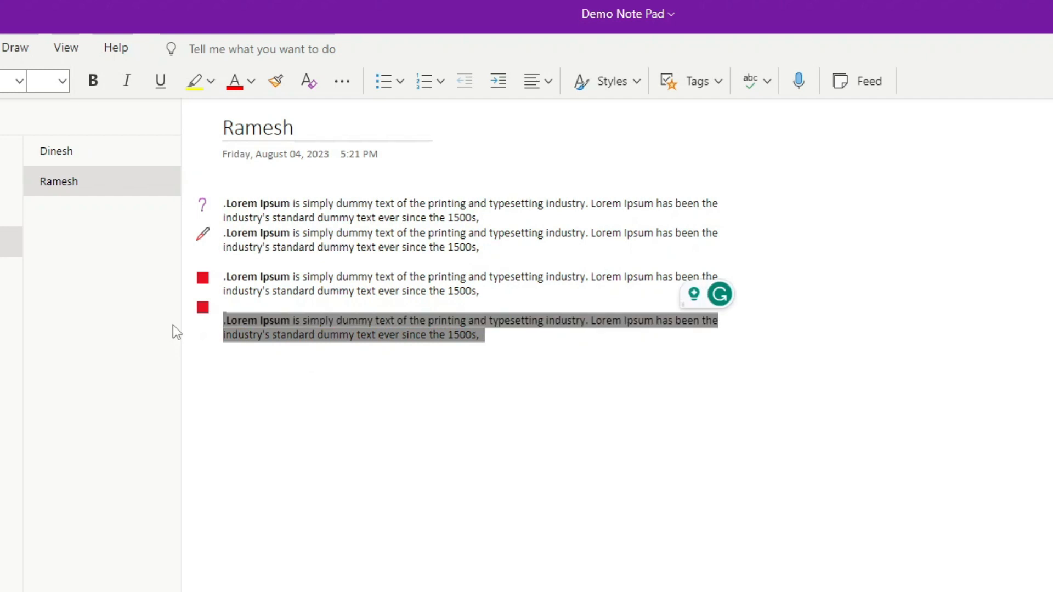
click(712, 83)
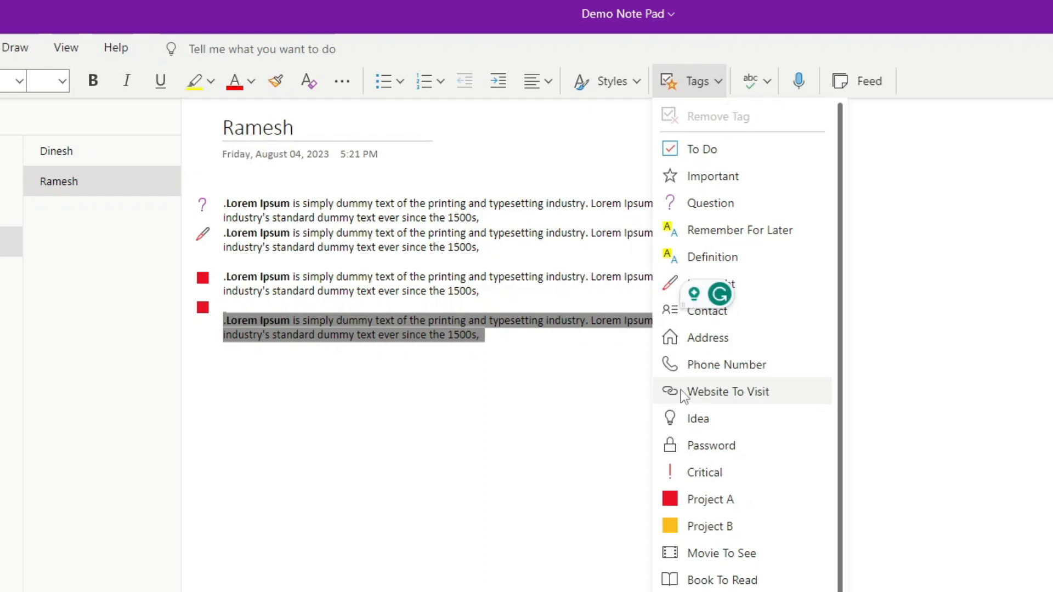
Step: Mark the fourth paragraph To Do and paste three tagged copies of it below
click(707, 150)
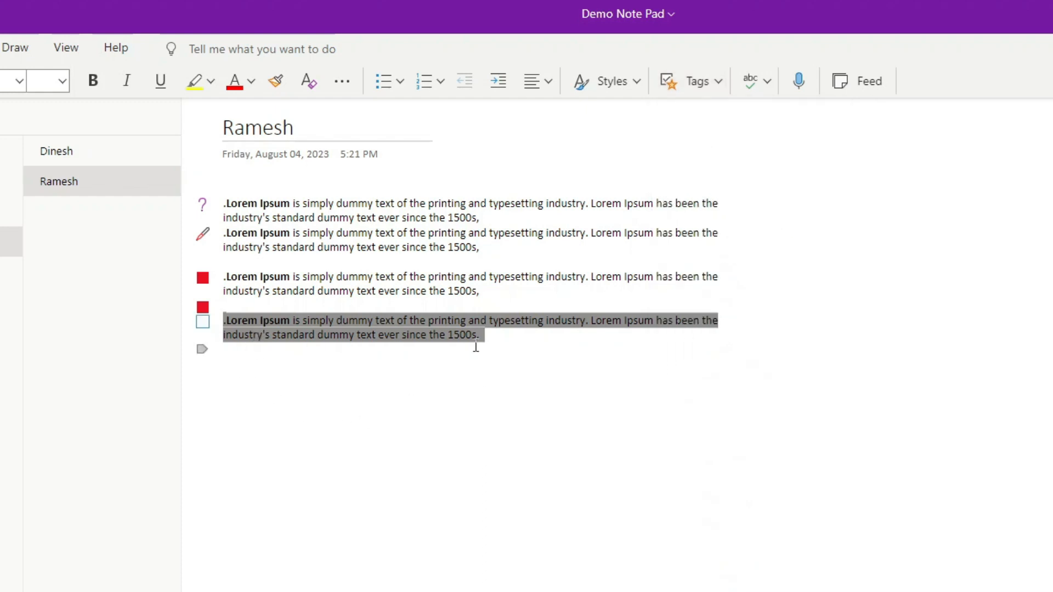
click(508, 345)
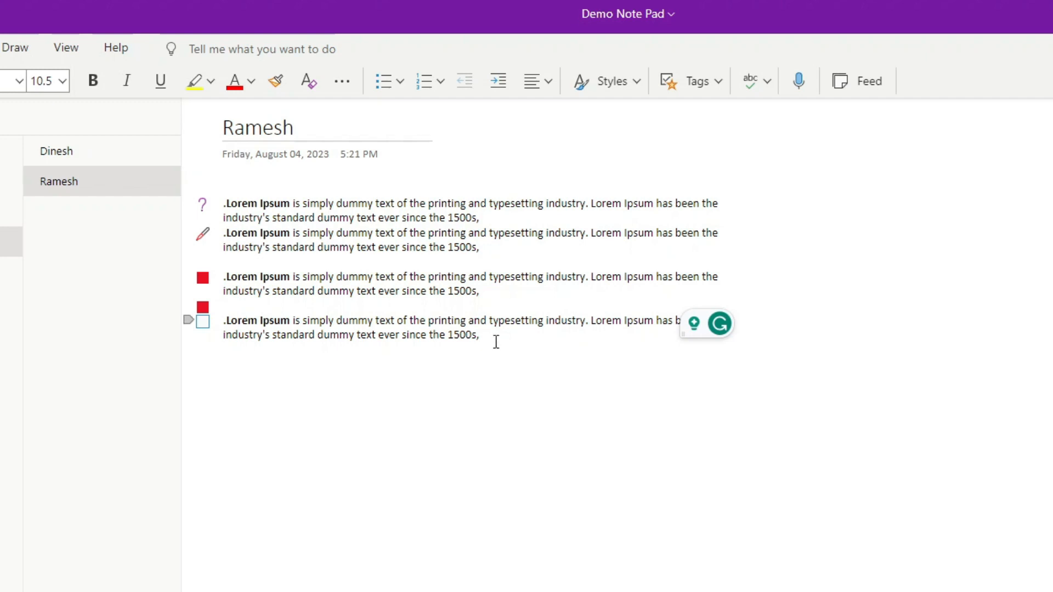
drag(496, 341, 235, 306)
key(ctrl+c)
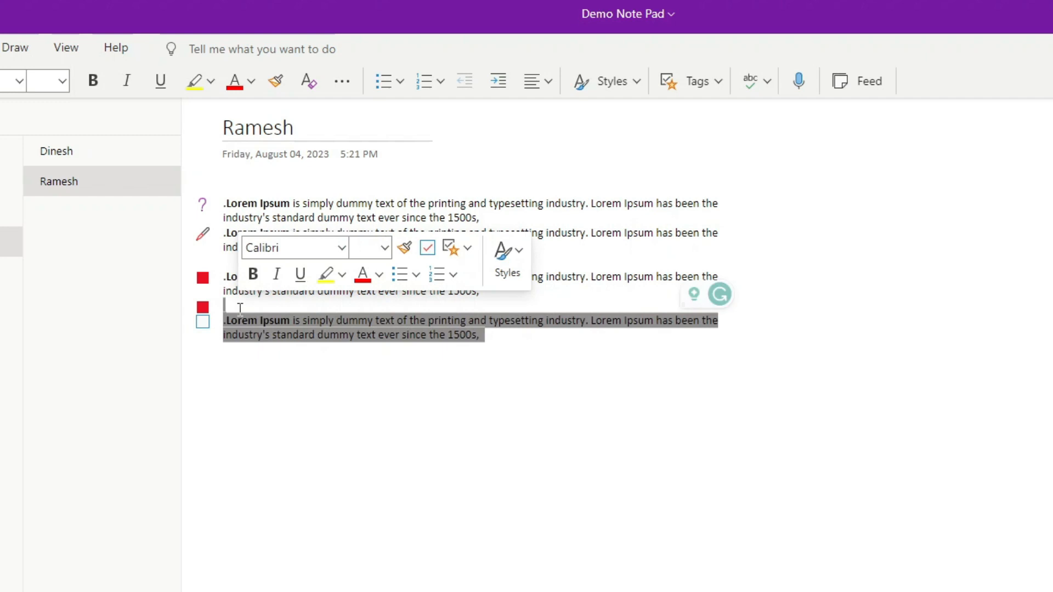
click(517, 342)
key(Return)
key(ctrl+v)
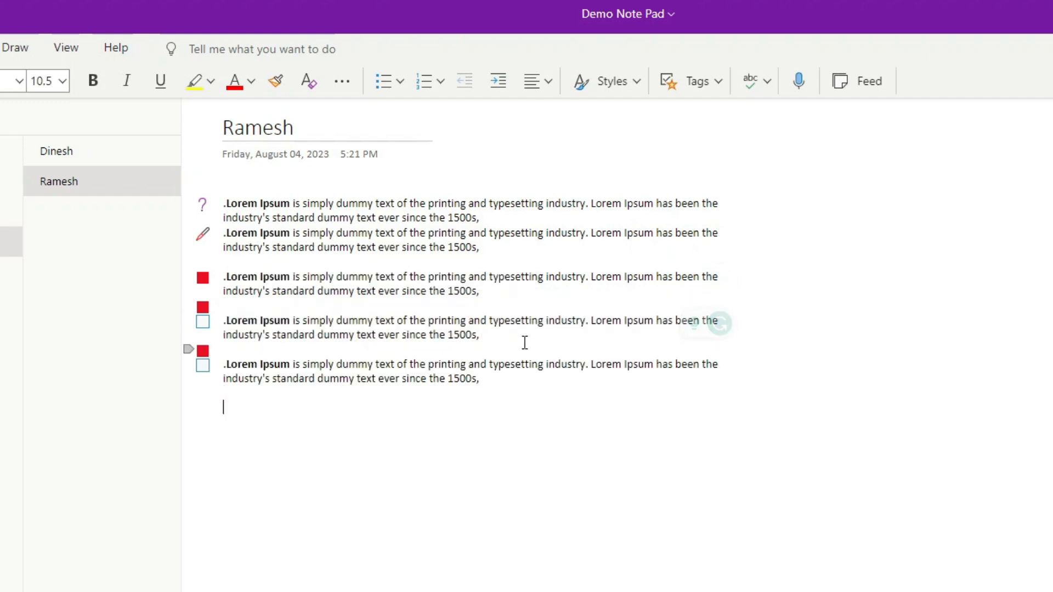
key(ctrl+v)
key(ctrl+v)
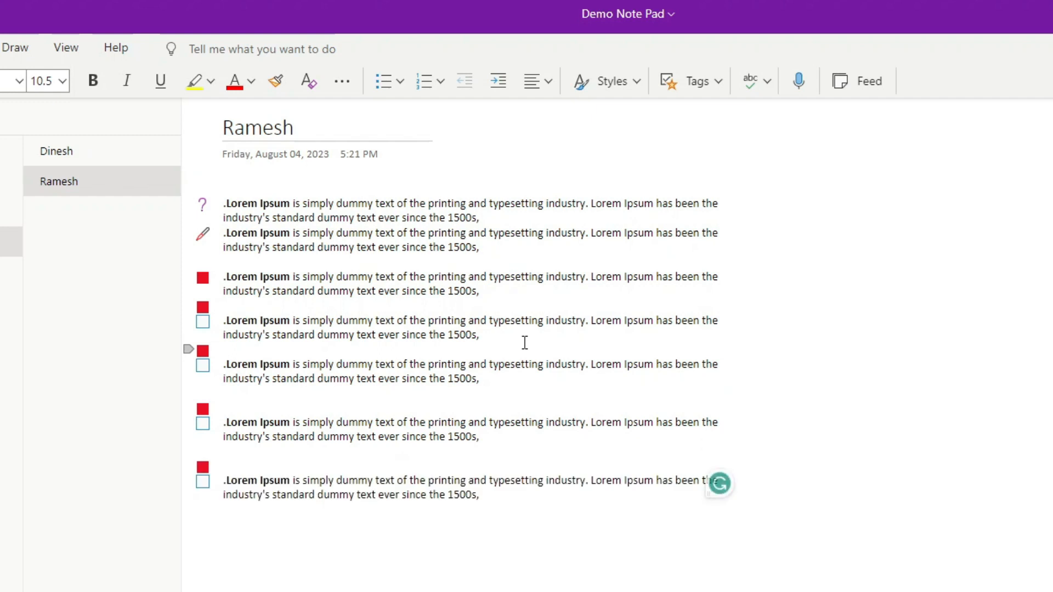
Step: Tag the sixth paragraph Discuss With <Person A> and tick its checkbox
drag(485, 439, 221, 418)
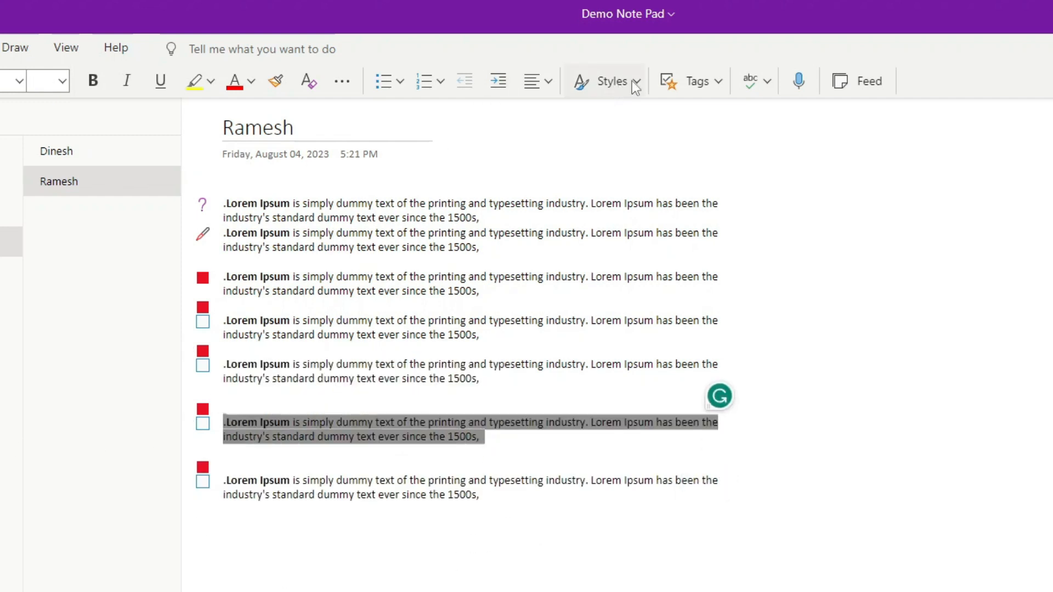
click(716, 73)
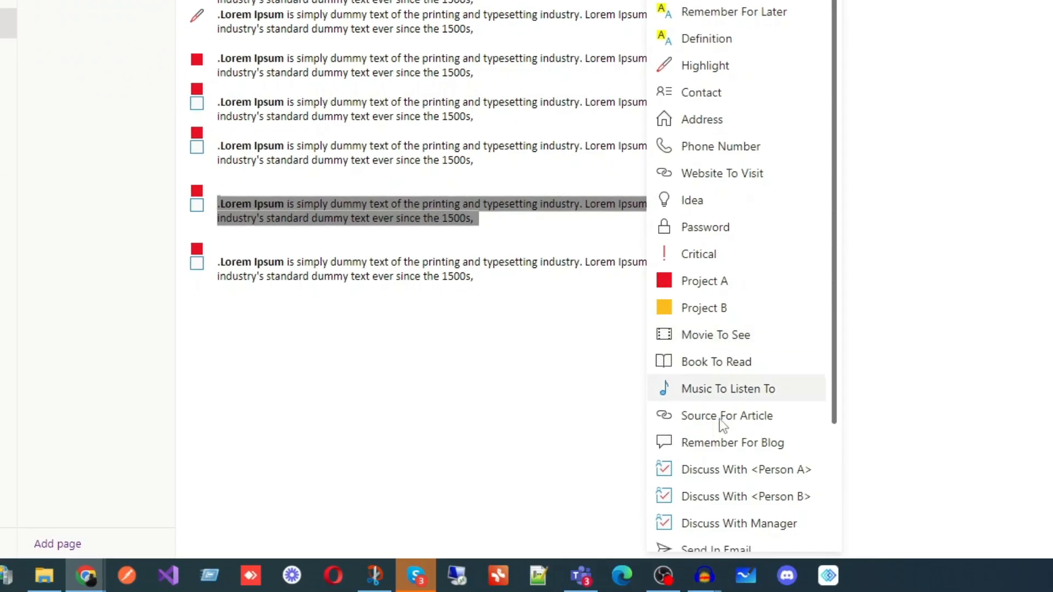
click(729, 472)
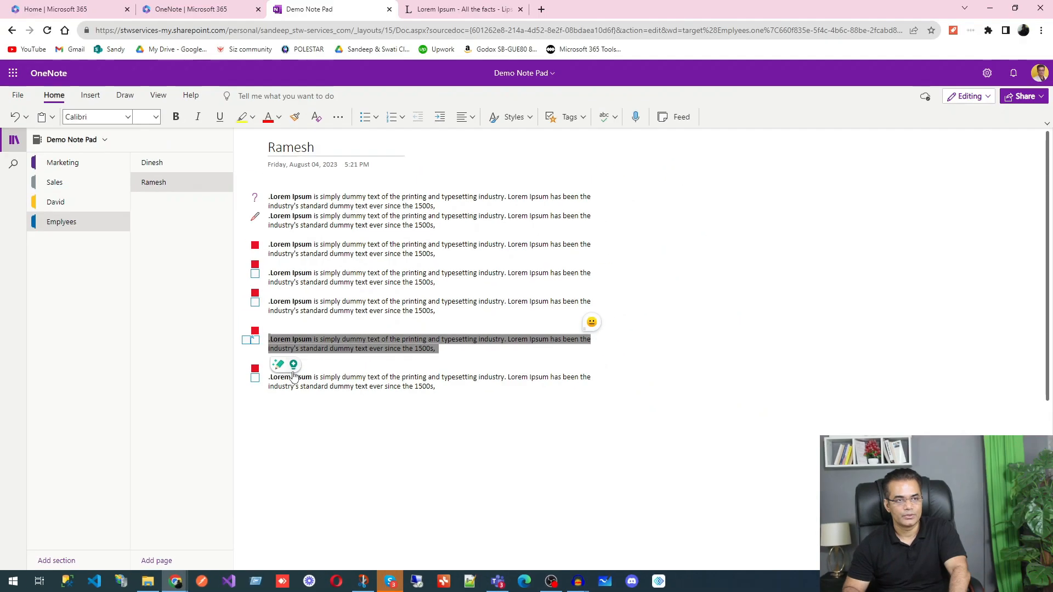
click(256, 341)
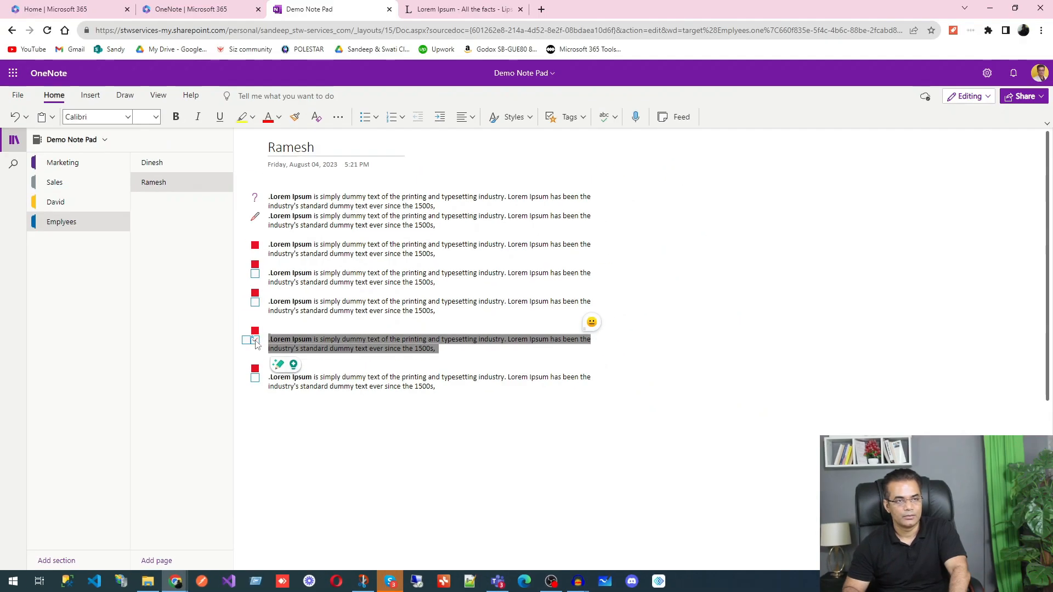
Step: Toggle the sixth paragraph's Discuss With checkbox a few times, leaving it unticked
click(256, 342)
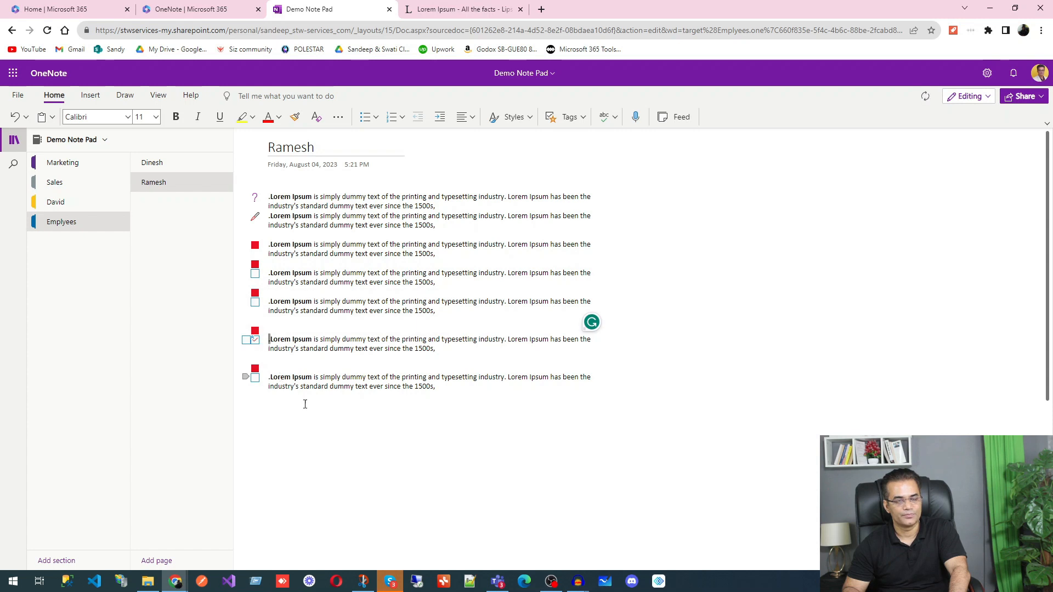
click(255, 343)
click(254, 344)
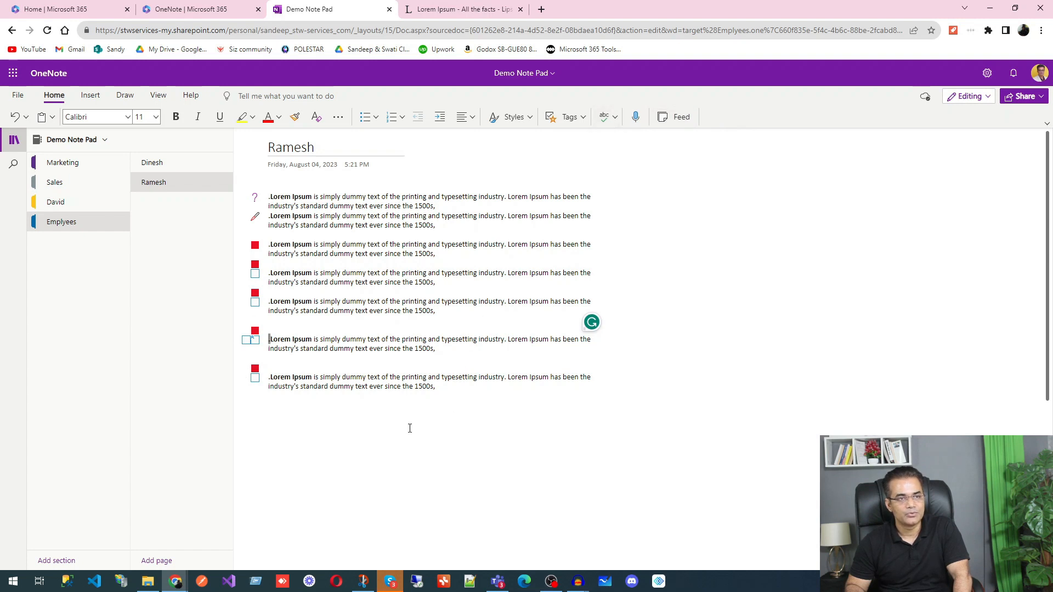
Step: Run a spelling check (no mistakes found), then dictate a sentence before the sixth paragraph
click(604, 117)
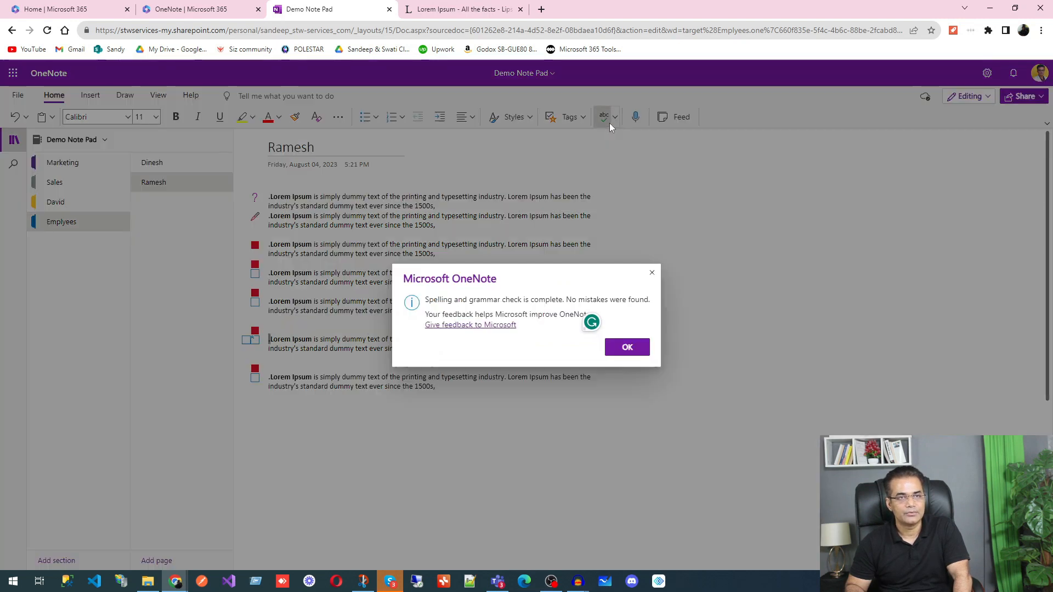
click(652, 272)
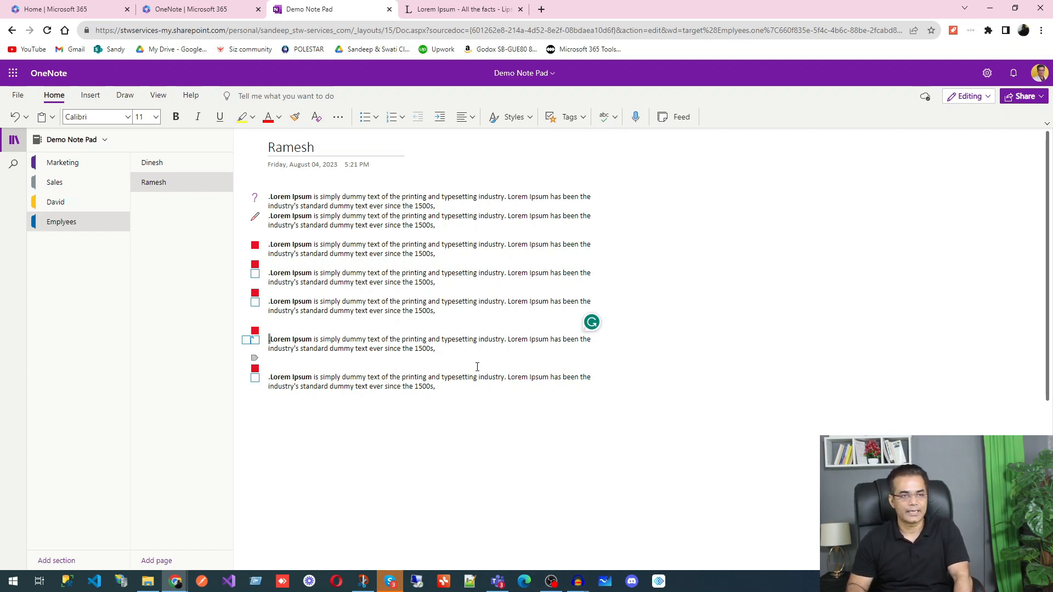
click(636, 122)
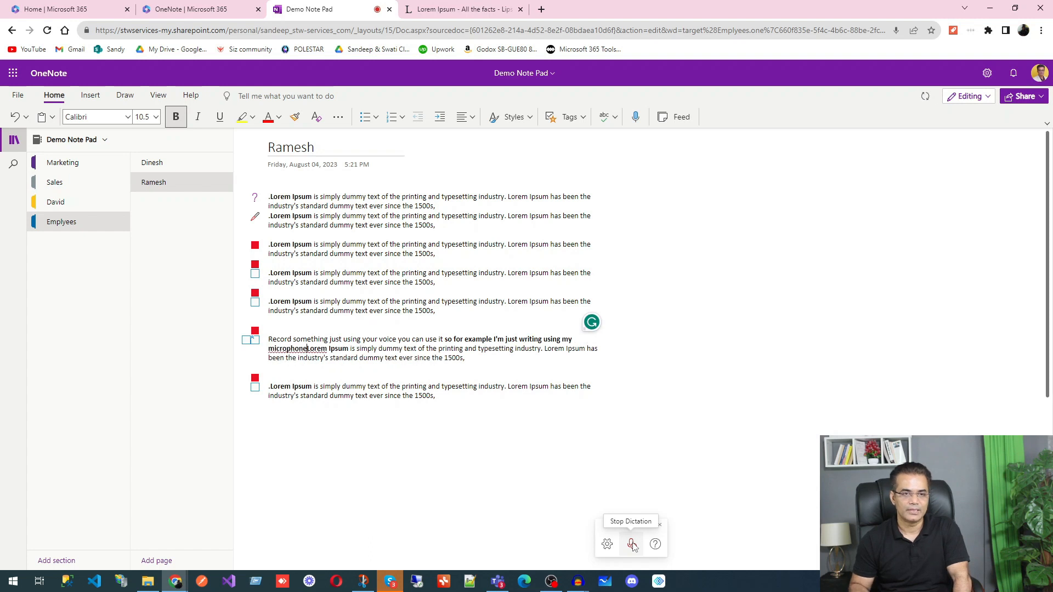
Step: Stop dictation after the microphone sentence and show the Feed pane
click(632, 544)
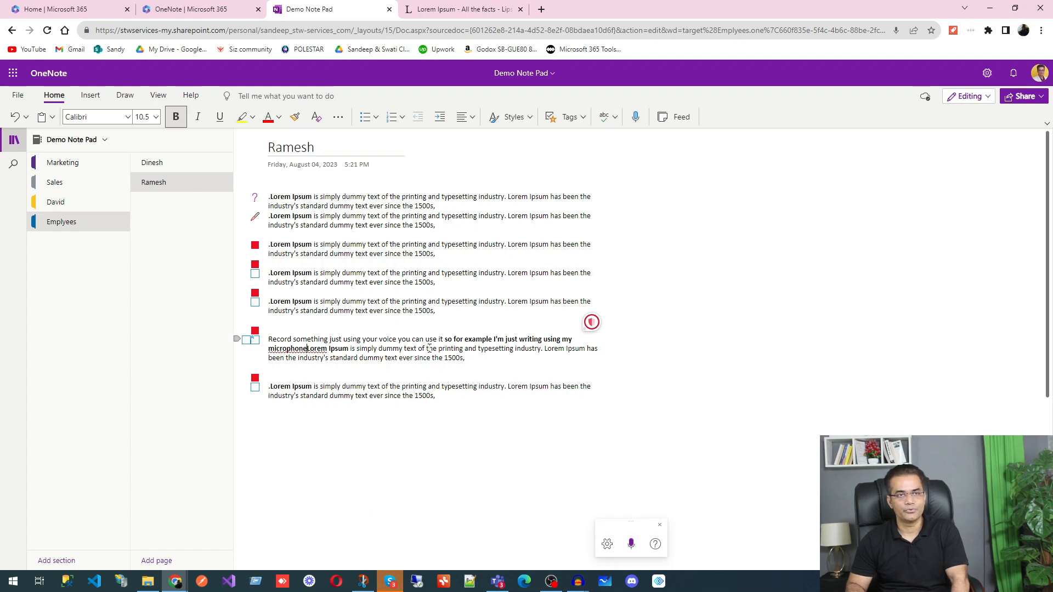
click(682, 121)
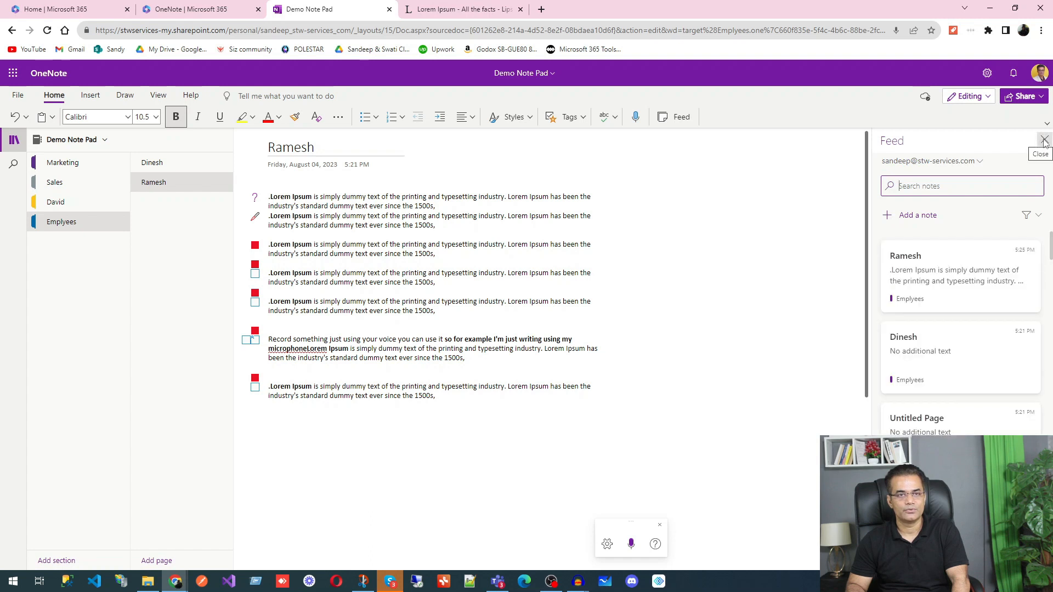
Step: Close the Feed pane and bring up the Insert ribbon options
click(1044, 140)
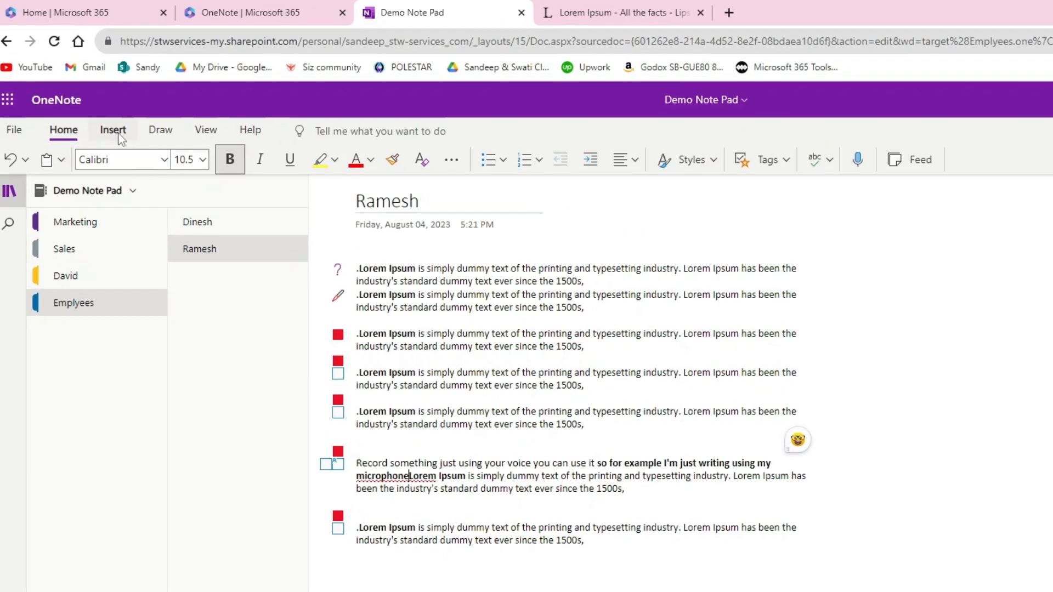
click(91, 97)
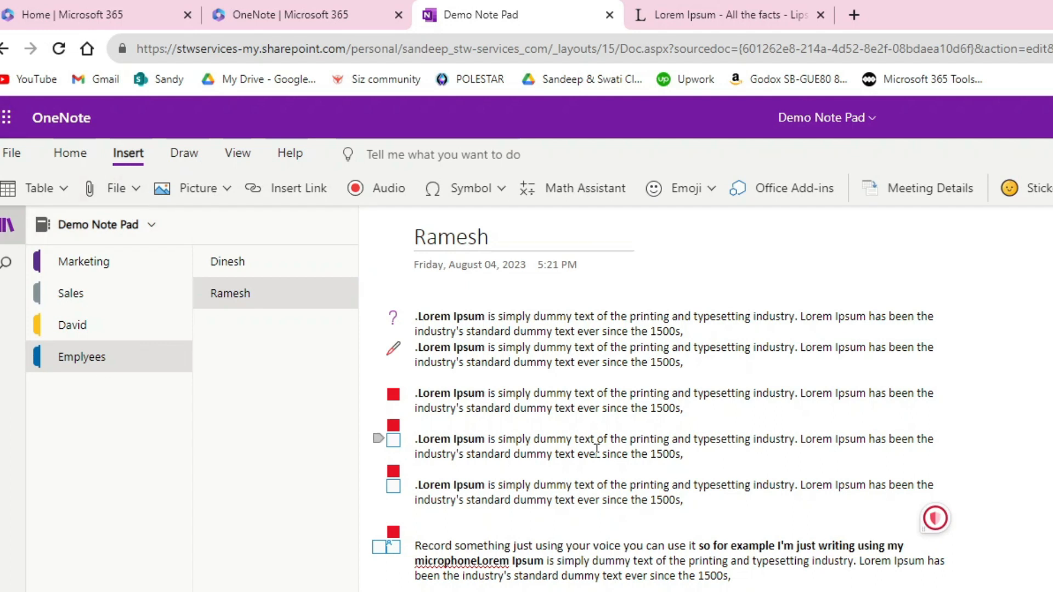
Step: Attach Slide1.jpg to the Ramesh page as a file attachment
click(116, 191)
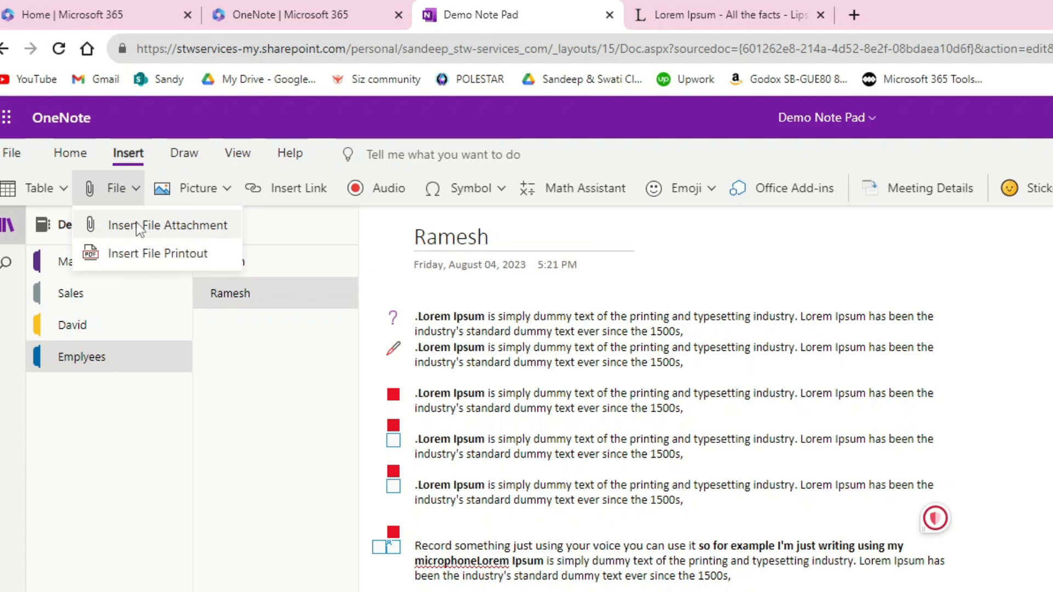
click(136, 225)
click(189, 175)
click(578, 505)
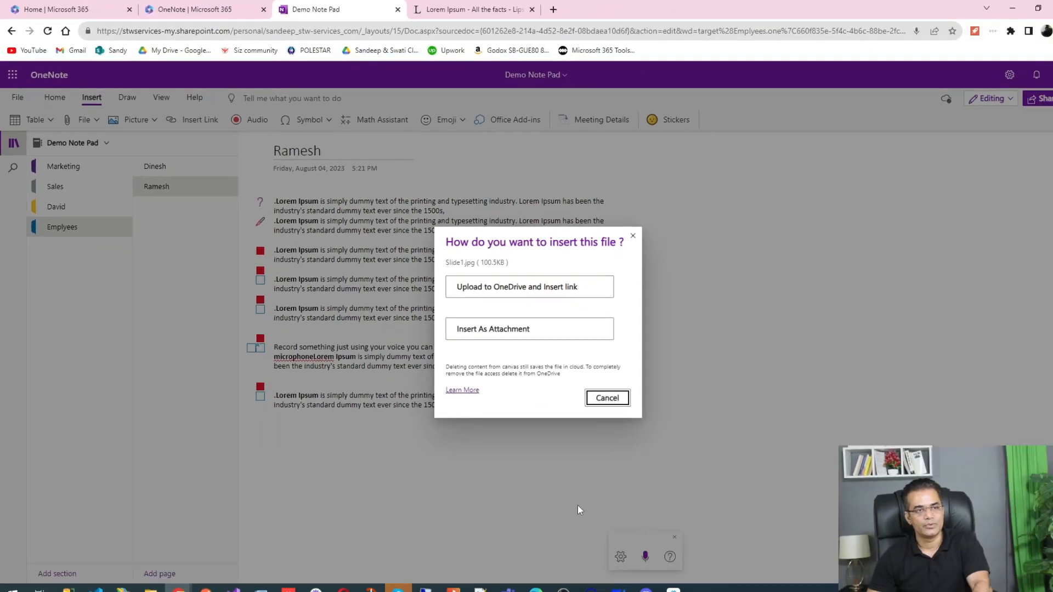
click(484, 324)
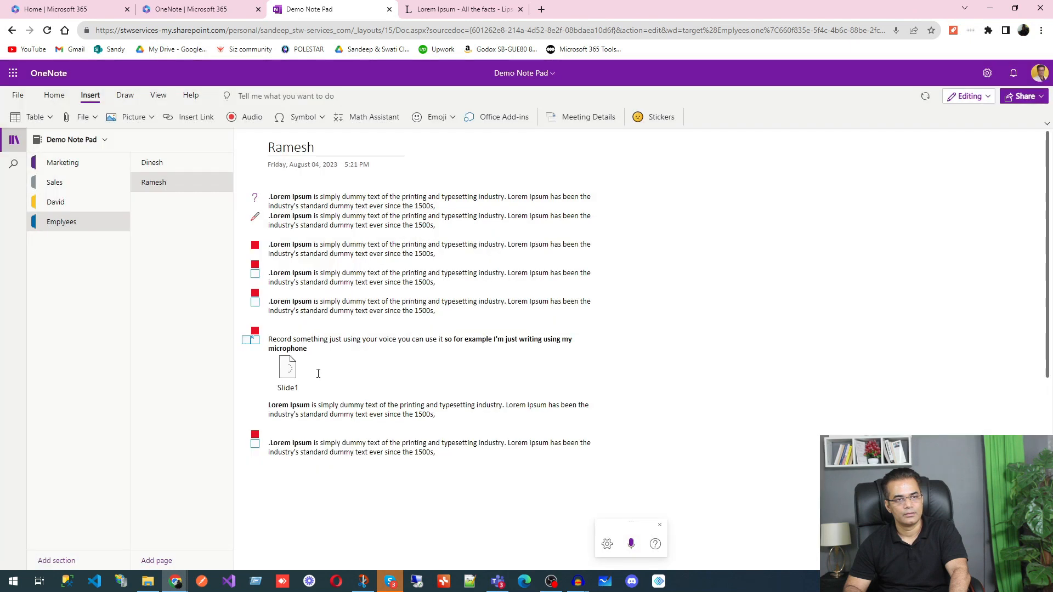
Step: Open the Slide1 attachment, dismiss its download prompt, and return to the page
click(288, 376)
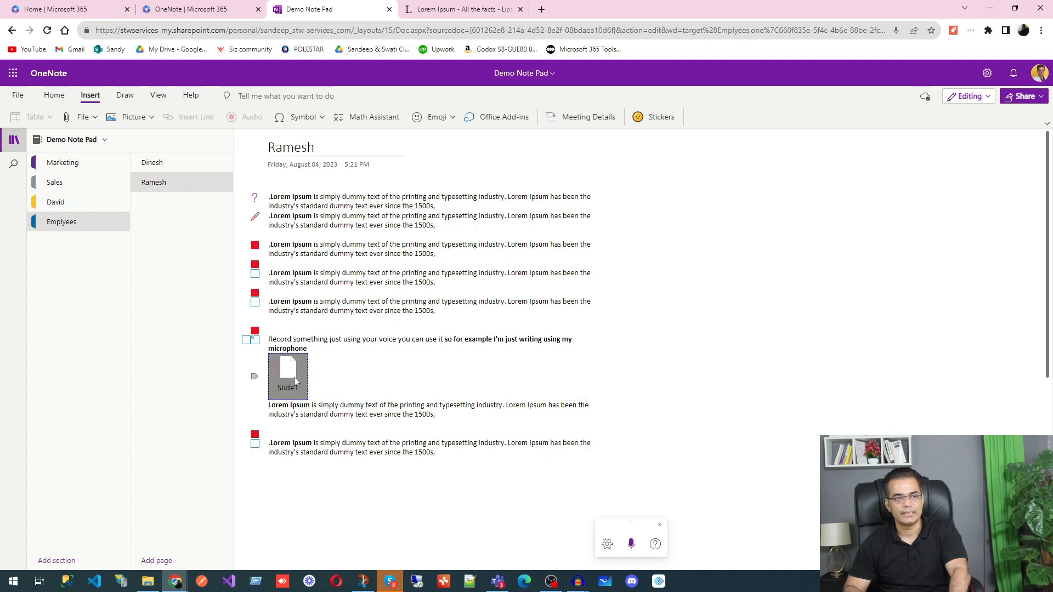
double_click(294, 377)
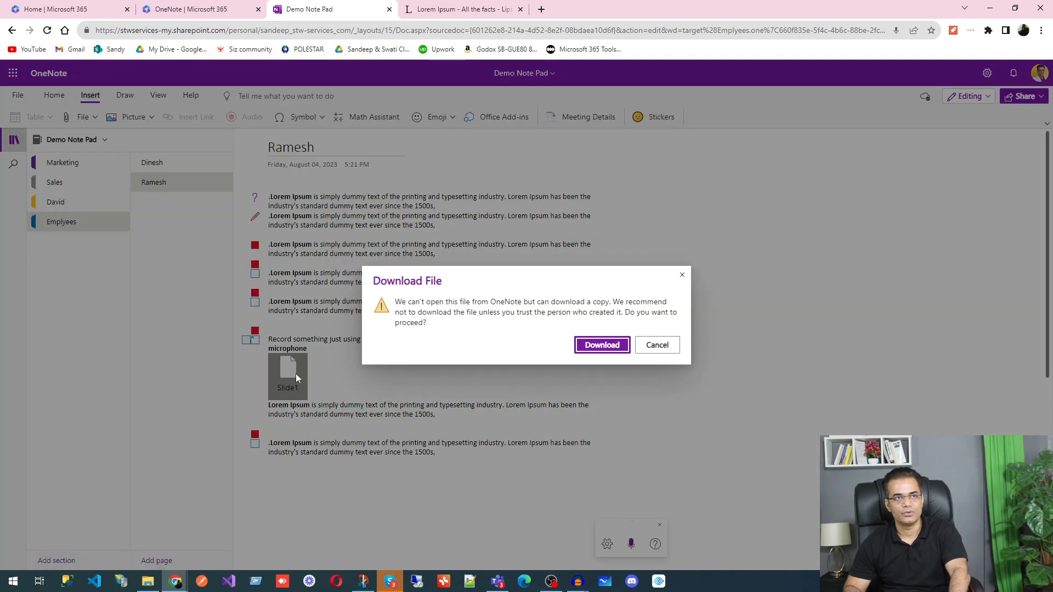
click(682, 275)
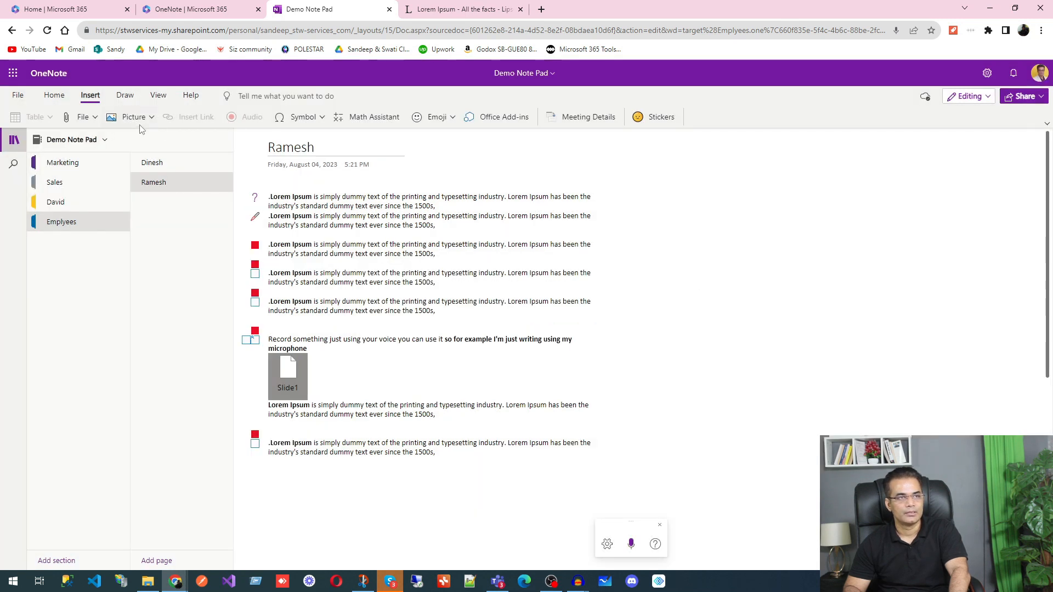
click(467, 465)
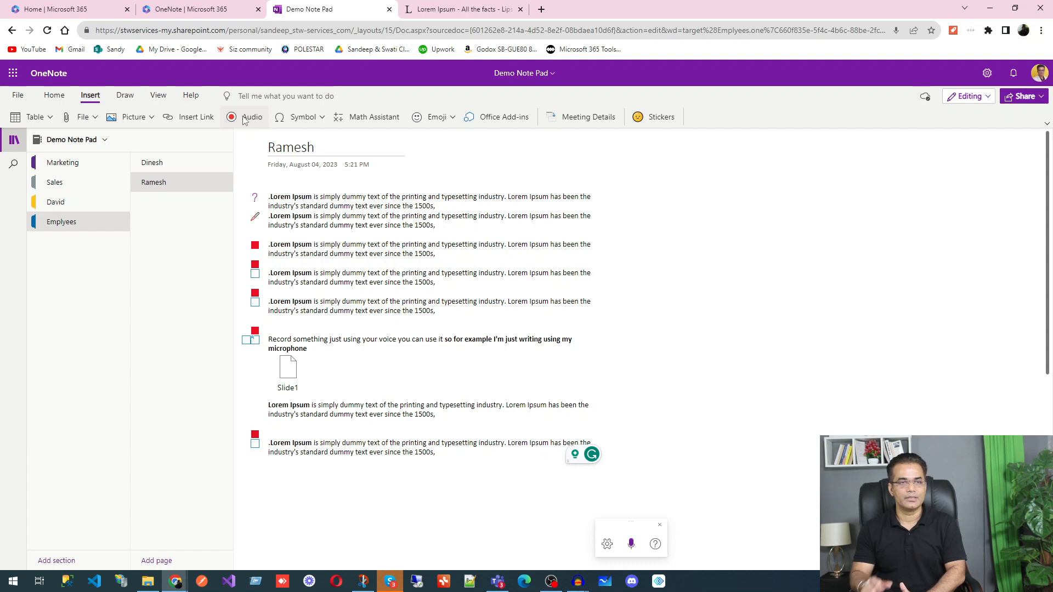
click(303, 117)
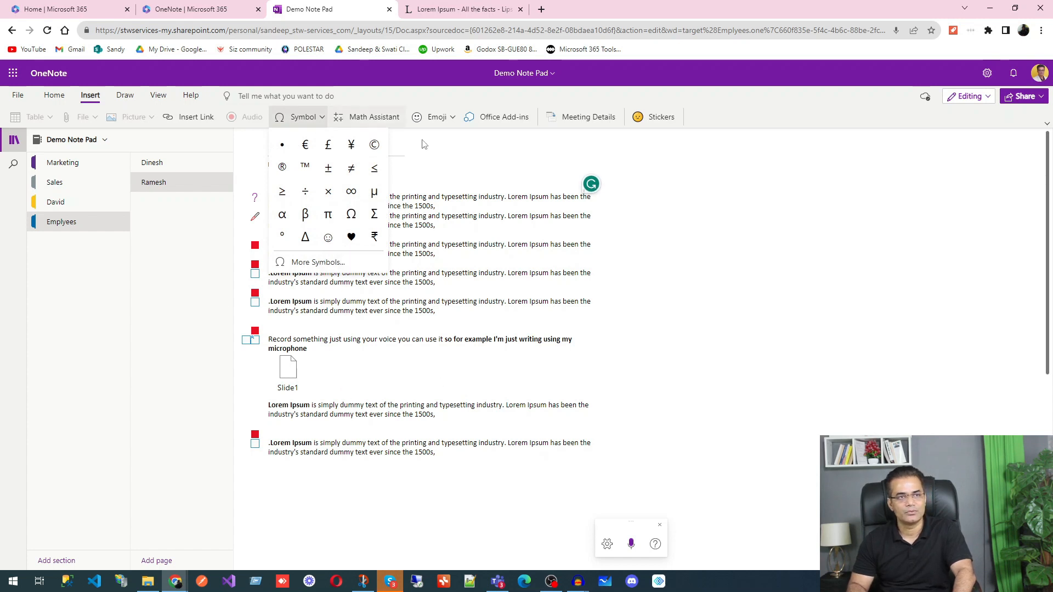
click(470, 154)
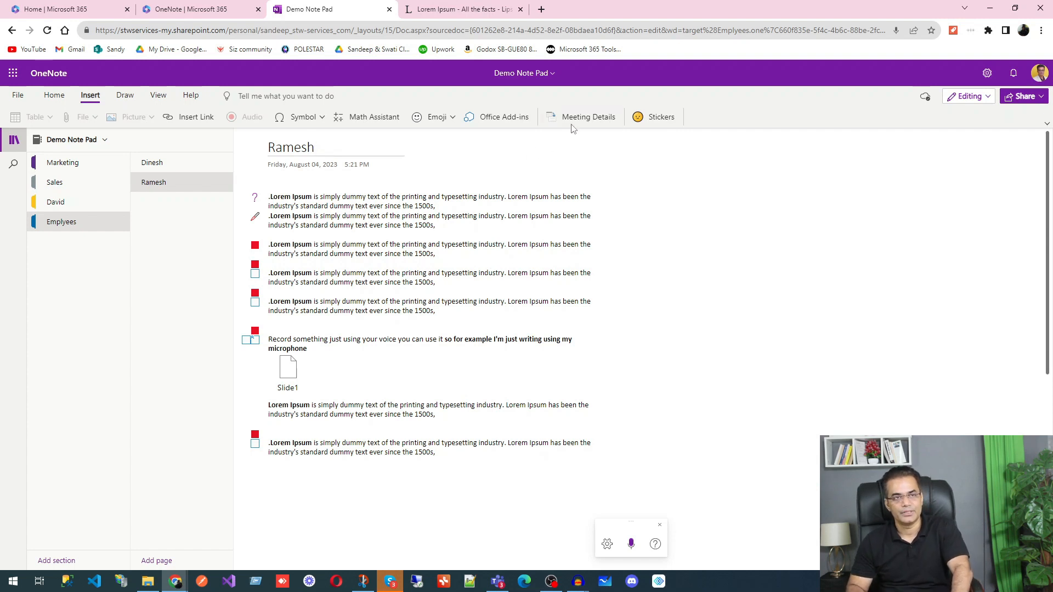
click(565, 460)
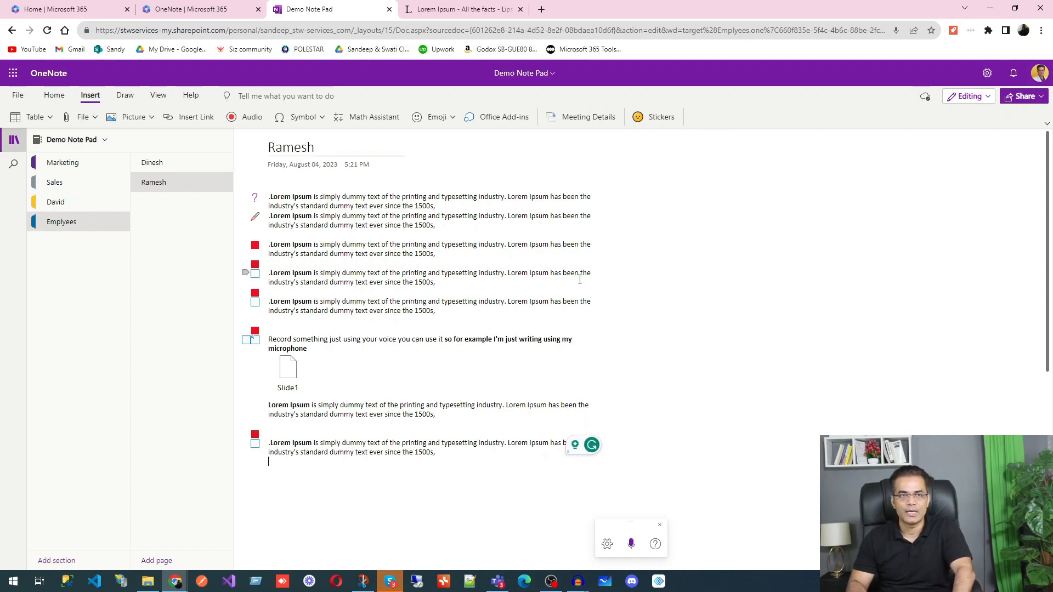
Step: Open Meeting Details, attempt Microsoft account sign-in, and close the server-error window
click(586, 118)
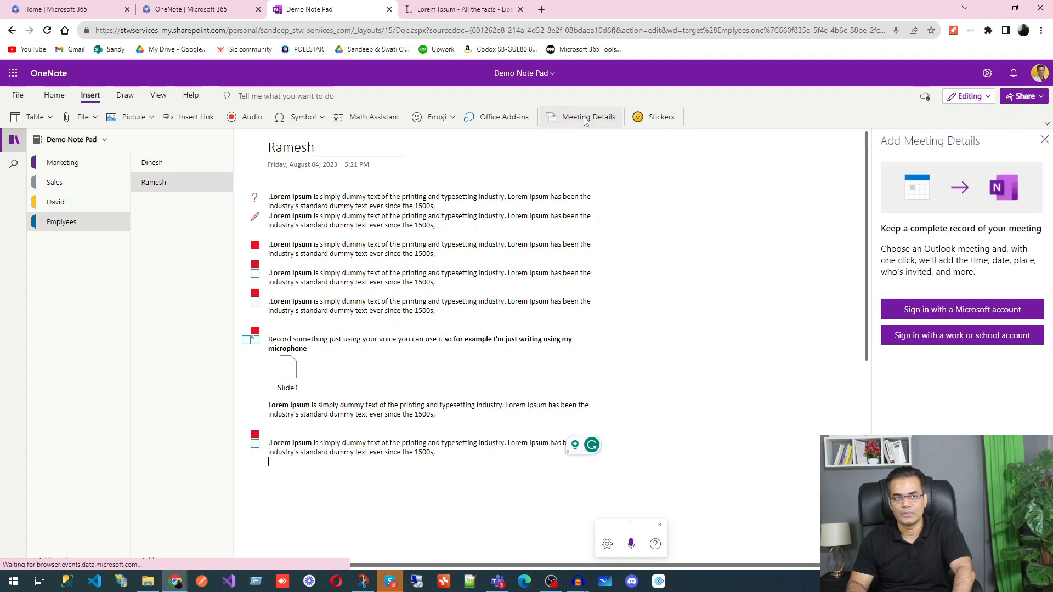
click(970, 317)
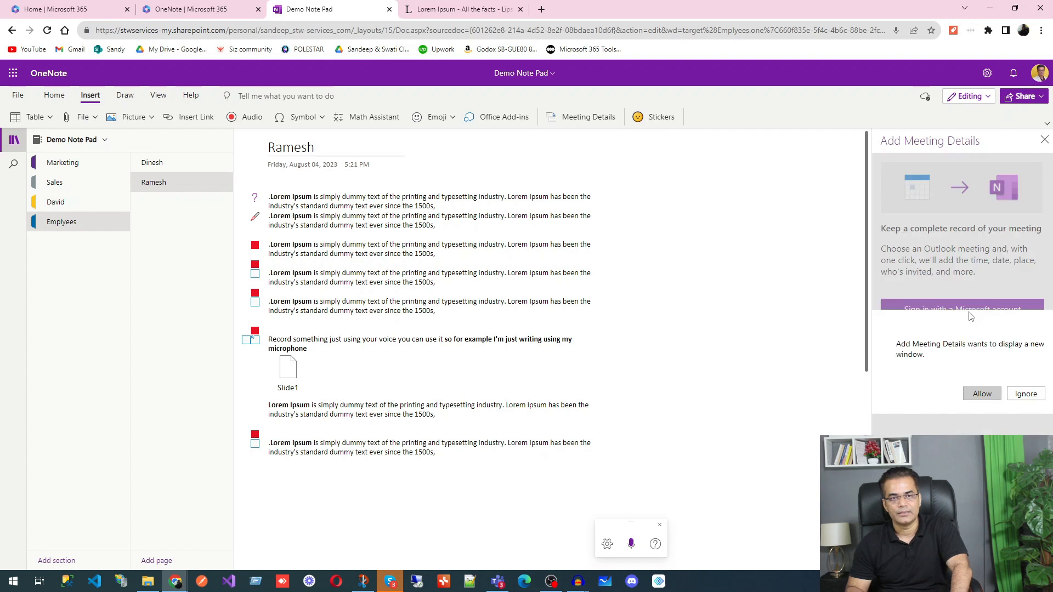
click(982, 395)
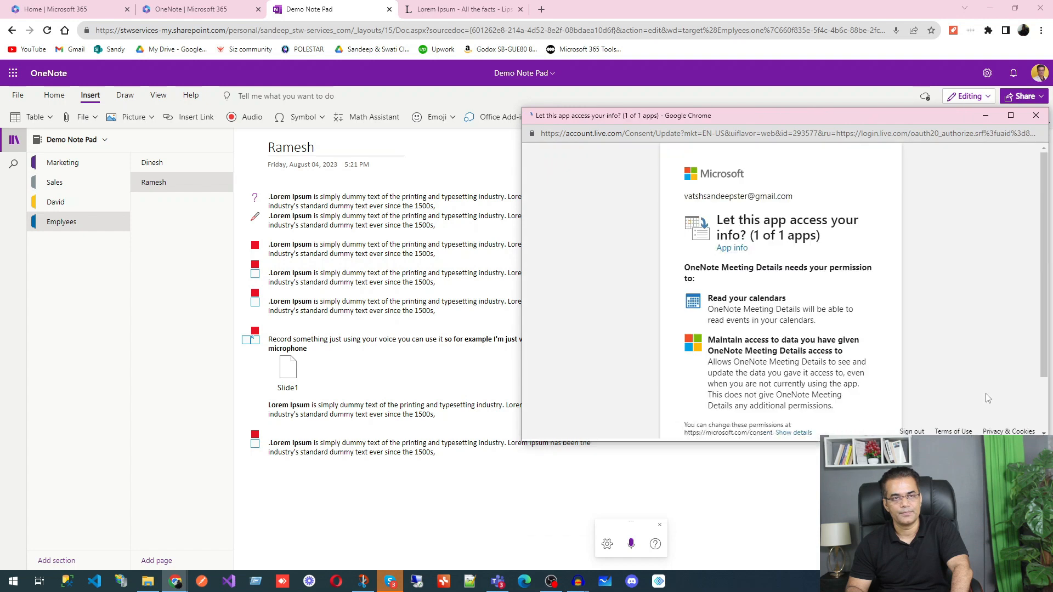
click(852, 476)
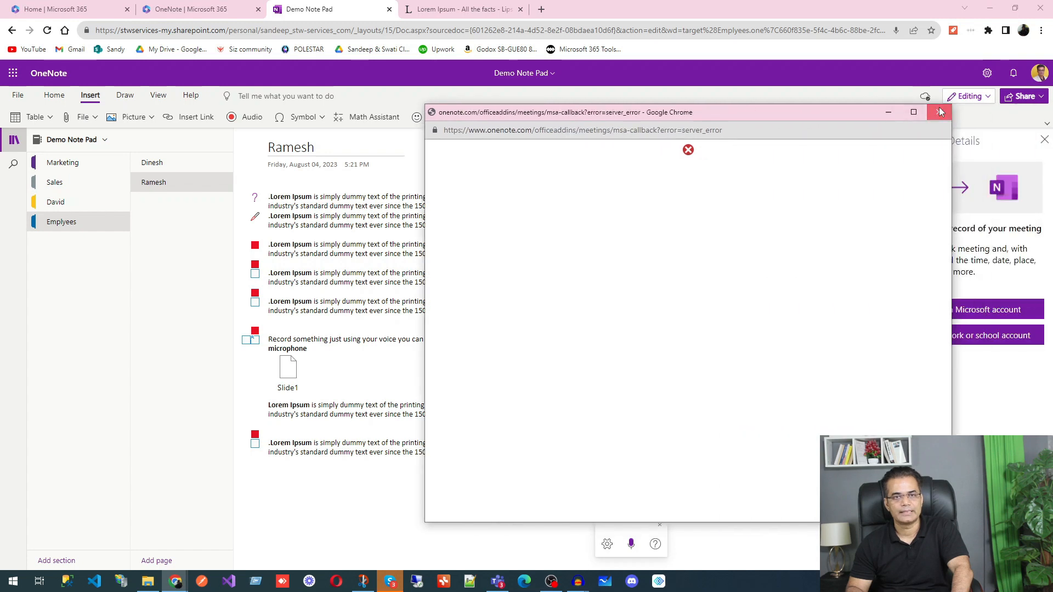
click(939, 115)
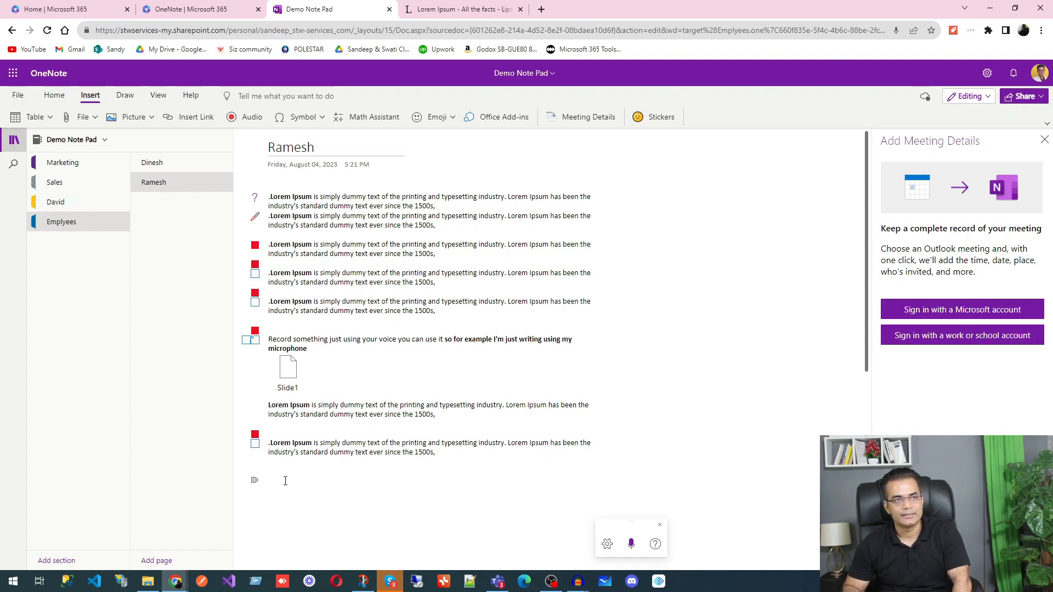
Step: Look at page colour choices without changing them, then apply ruled lines to the Ramesh page
click(128, 97)
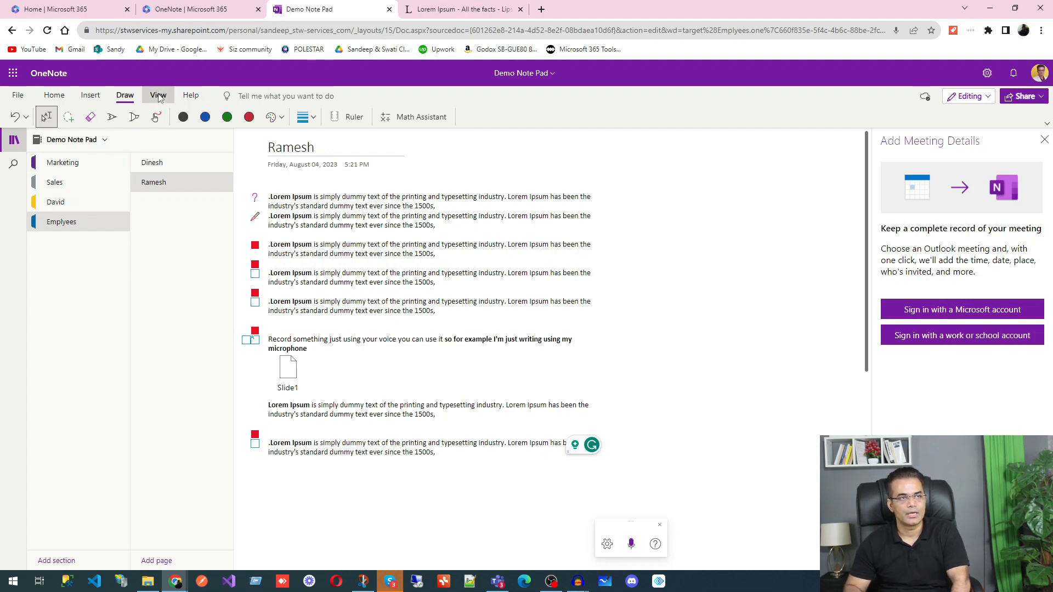
click(159, 96)
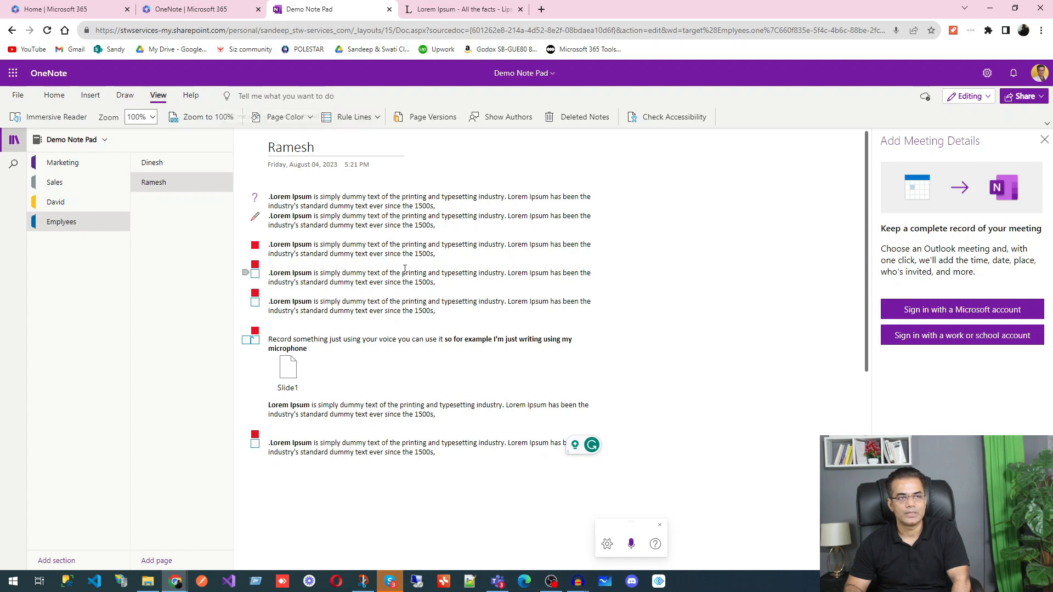
click(298, 118)
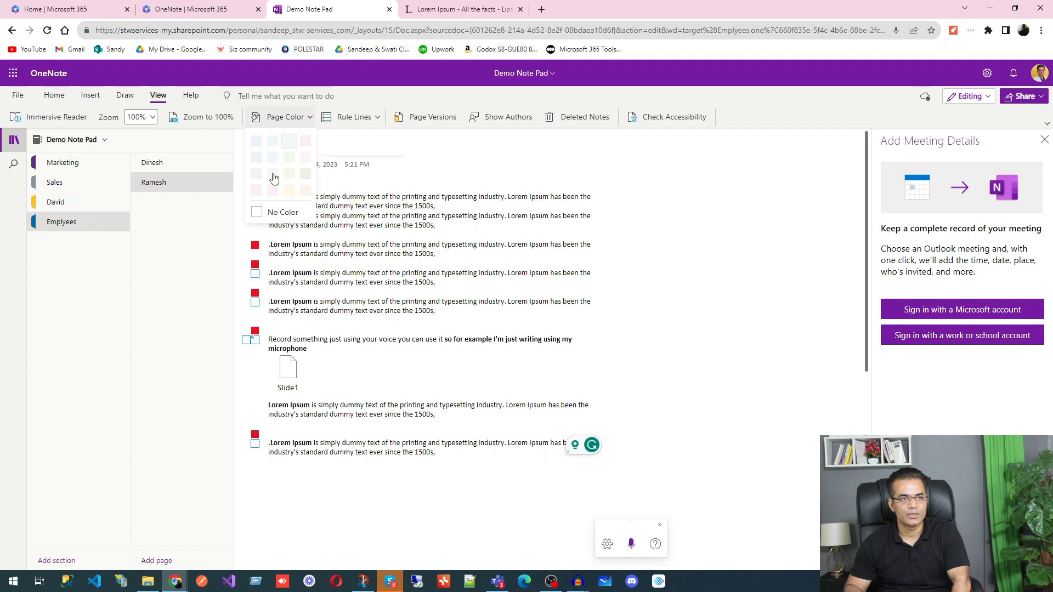
click(680, 279)
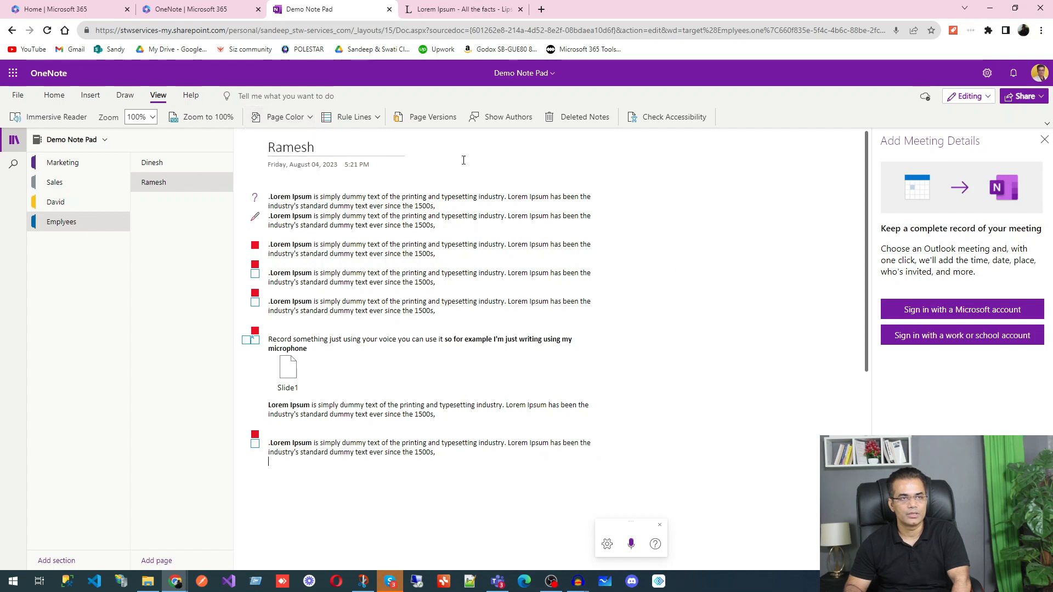
click(378, 118)
click(412, 166)
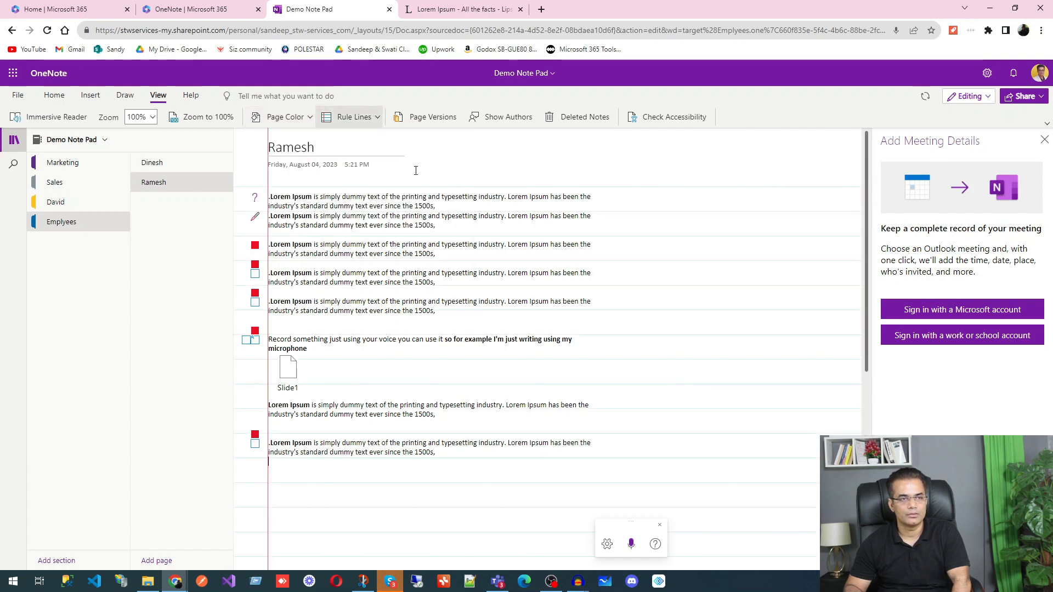
Step: Try a small grid background on the page
scroll(399, 259, down, 6)
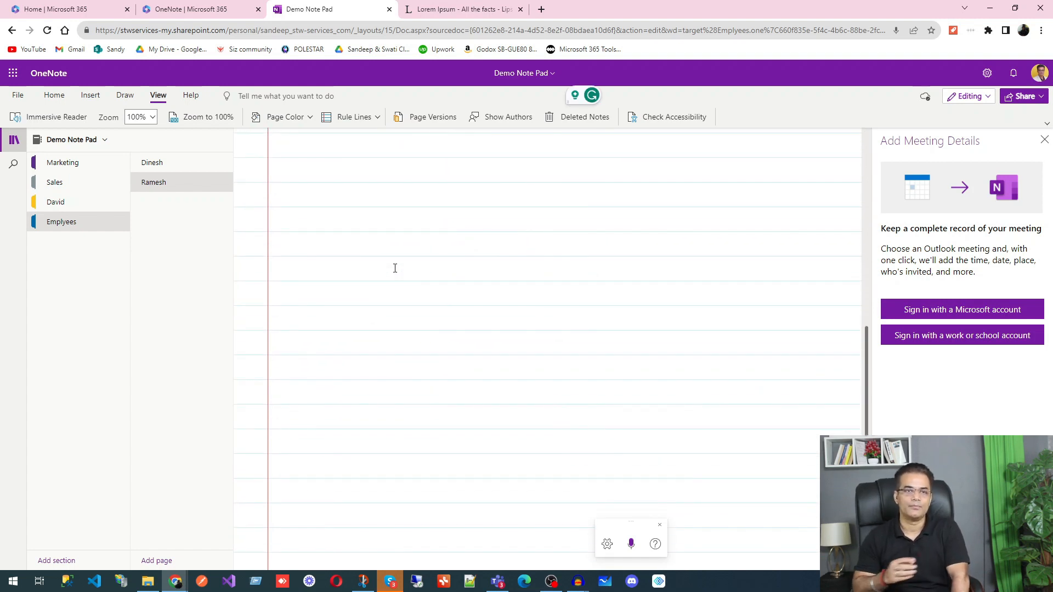
scroll(395, 269, up, 6)
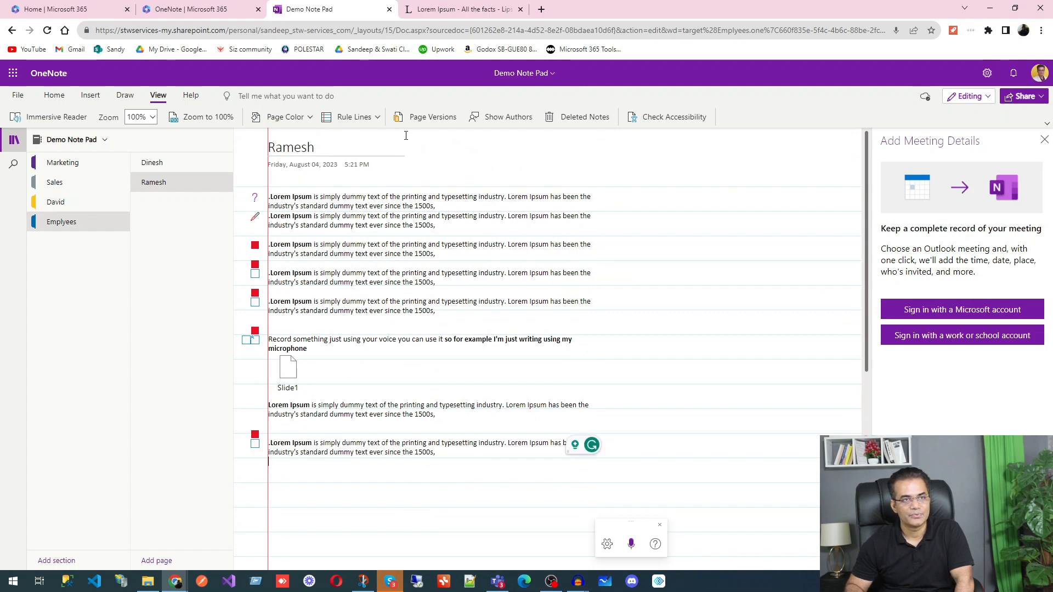
click(341, 494)
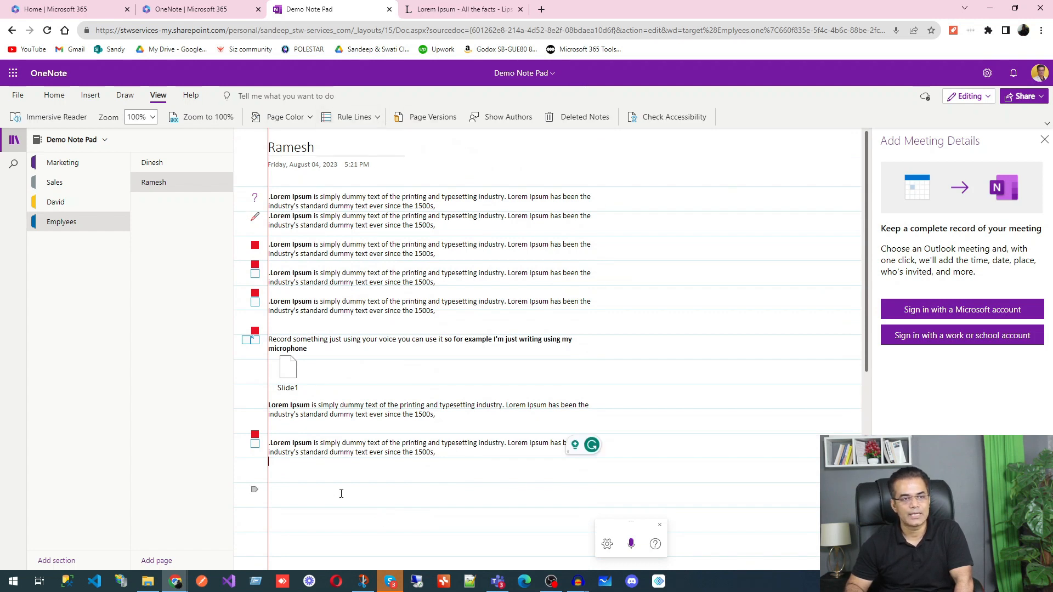
click(377, 117)
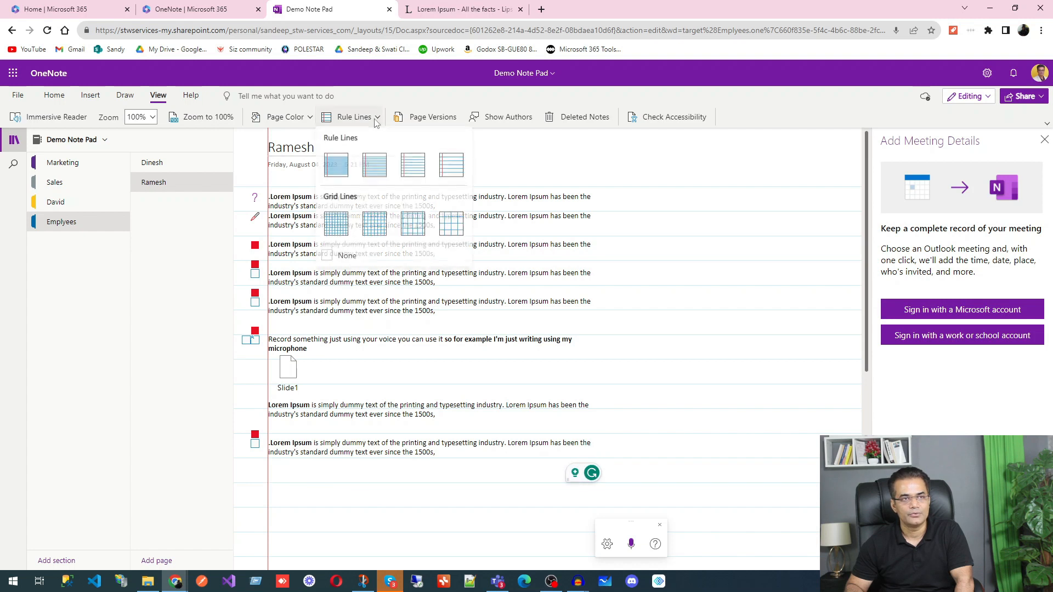
click(341, 232)
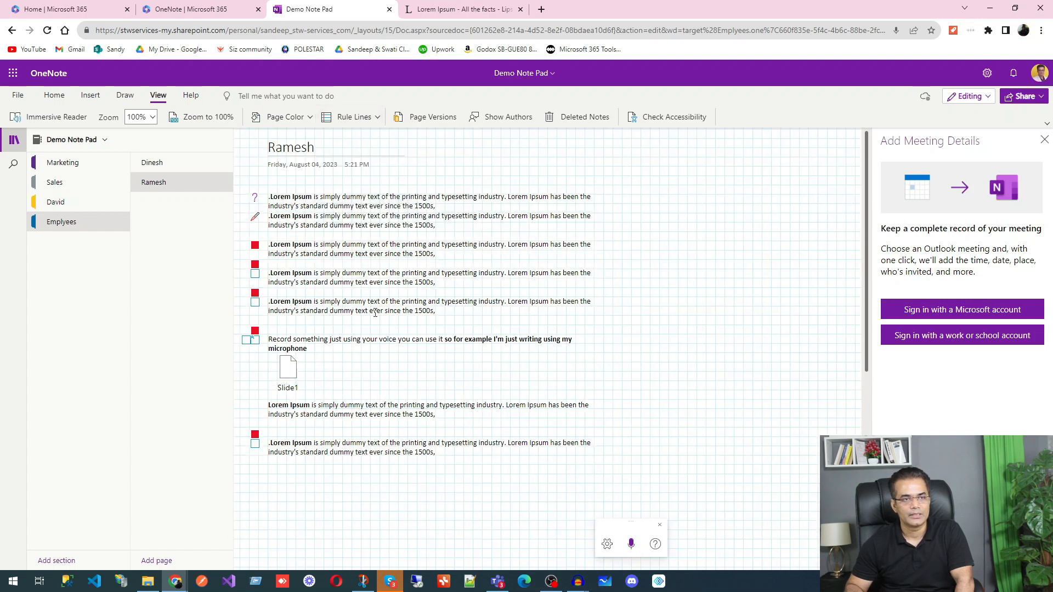
Step: Try a larger grid, then settle on College (wide) ruled lines
click(378, 117)
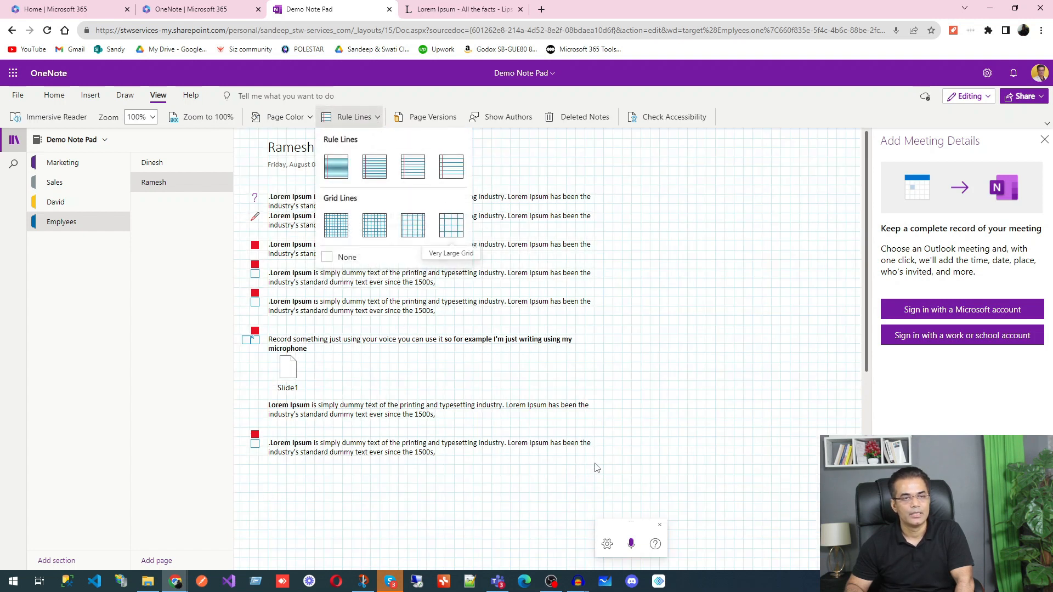
click(451, 224)
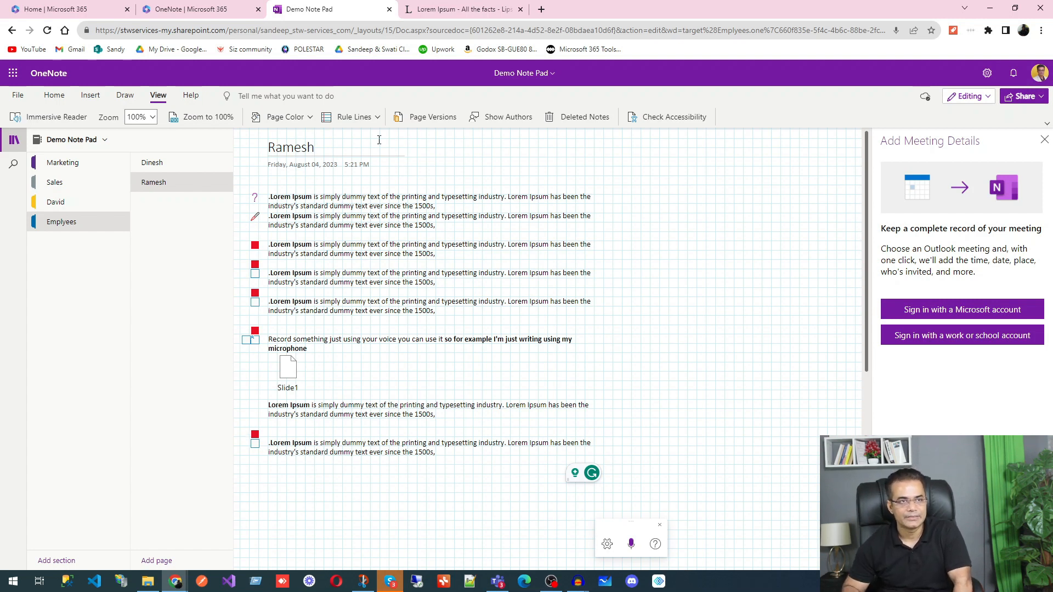
click(378, 116)
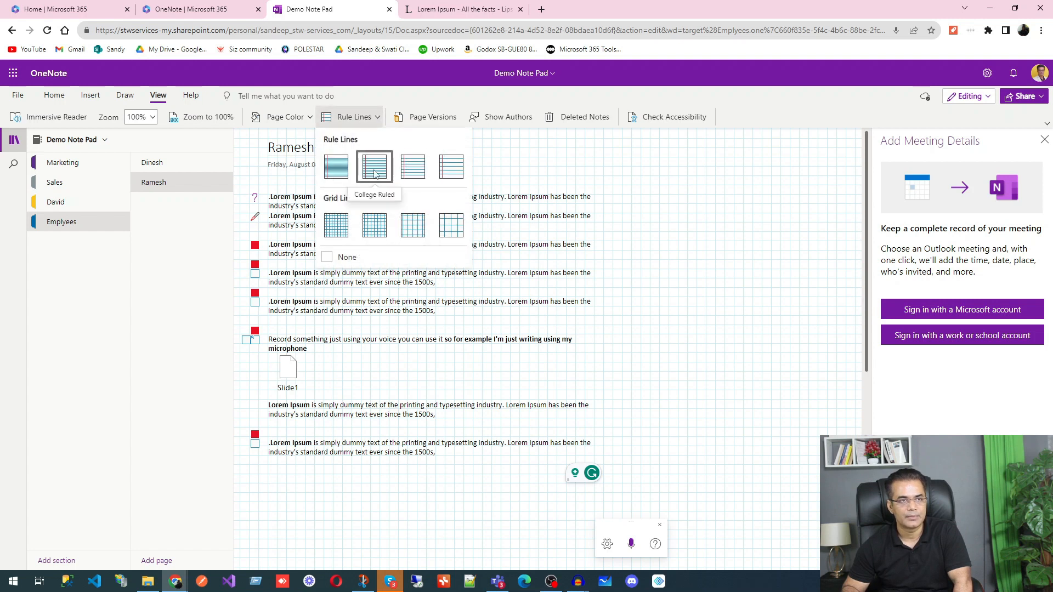
click(451, 167)
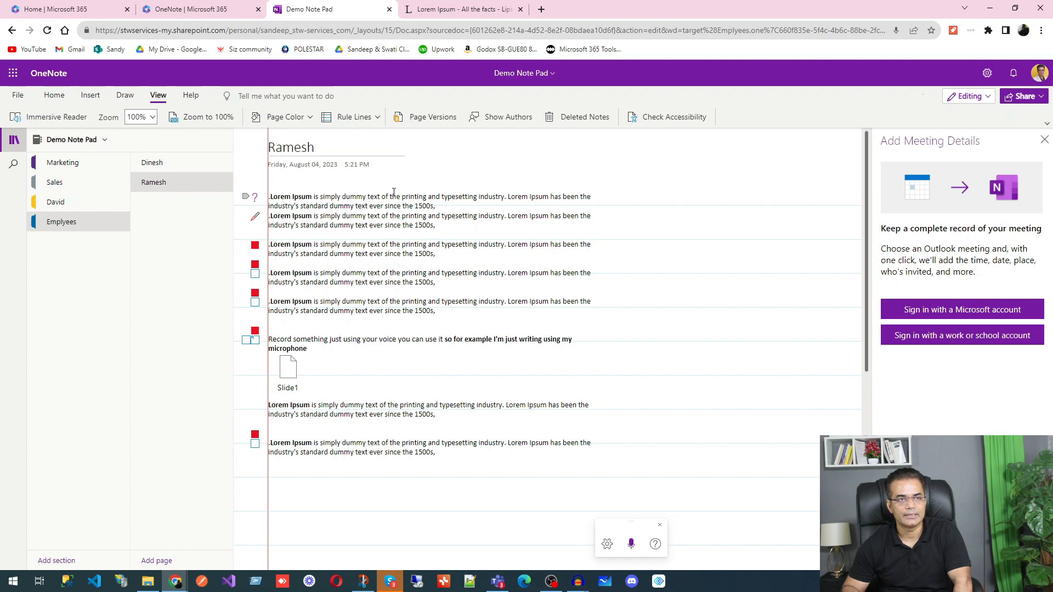
Step: Turn on Page Versions so the 8/4/2023 version appears beneath Ramesh
click(433, 117)
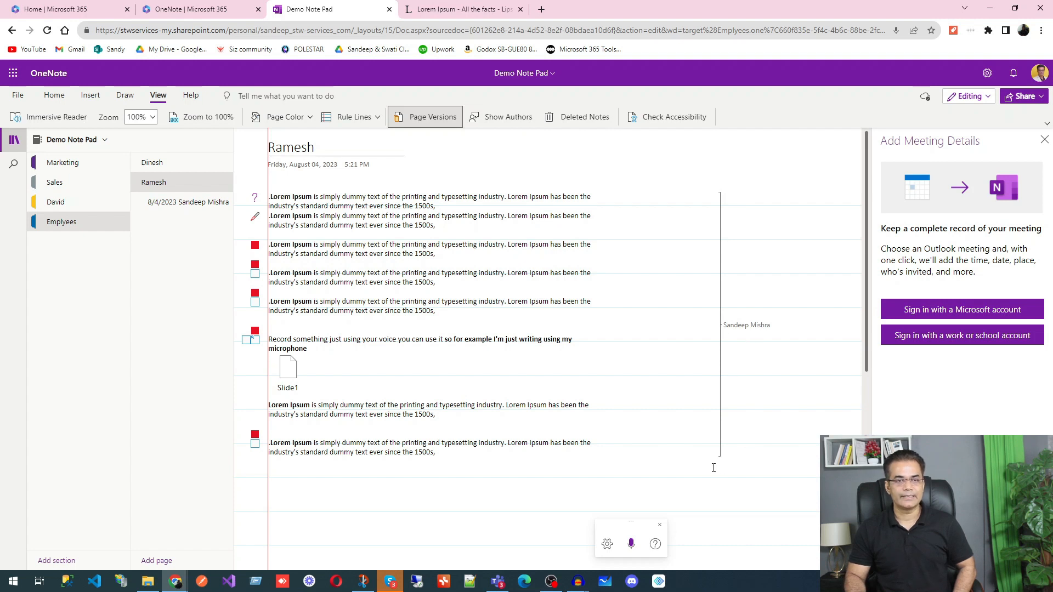
scroll(713, 461, down, 4)
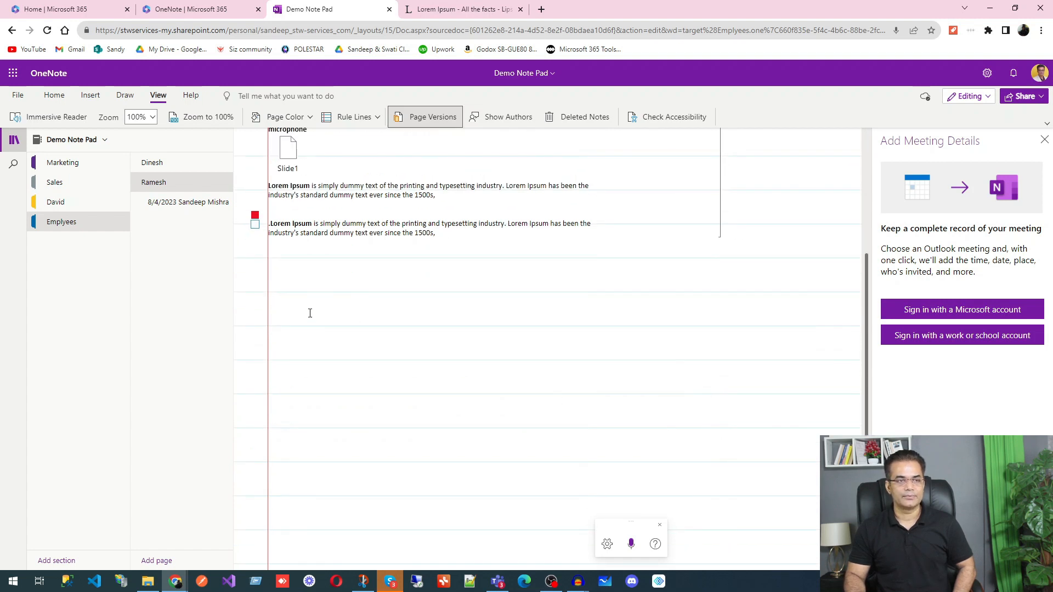
scroll(630, 329, up, 3)
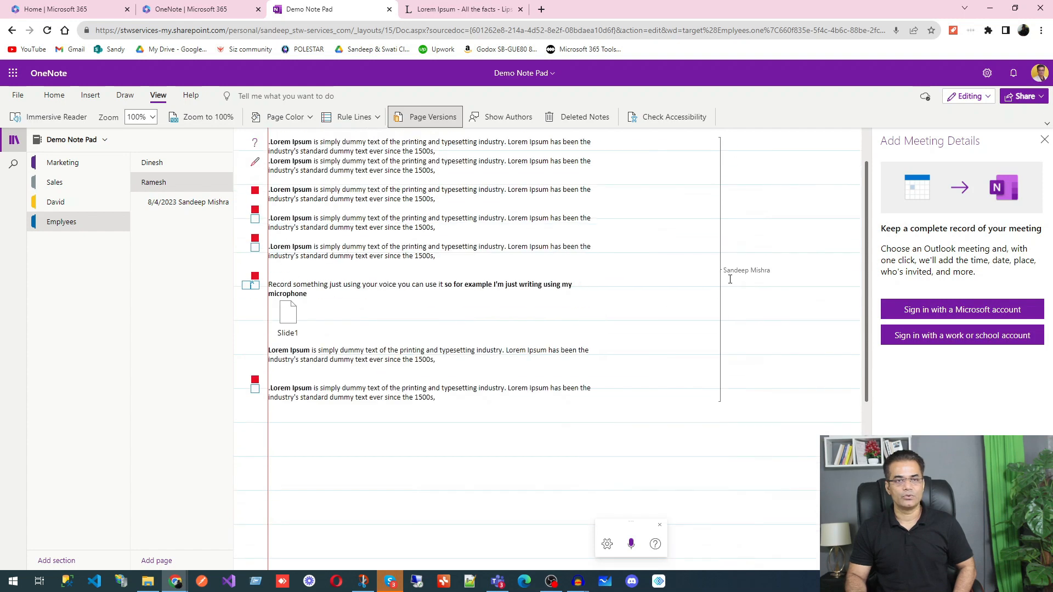
scroll(726, 398, down, 4)
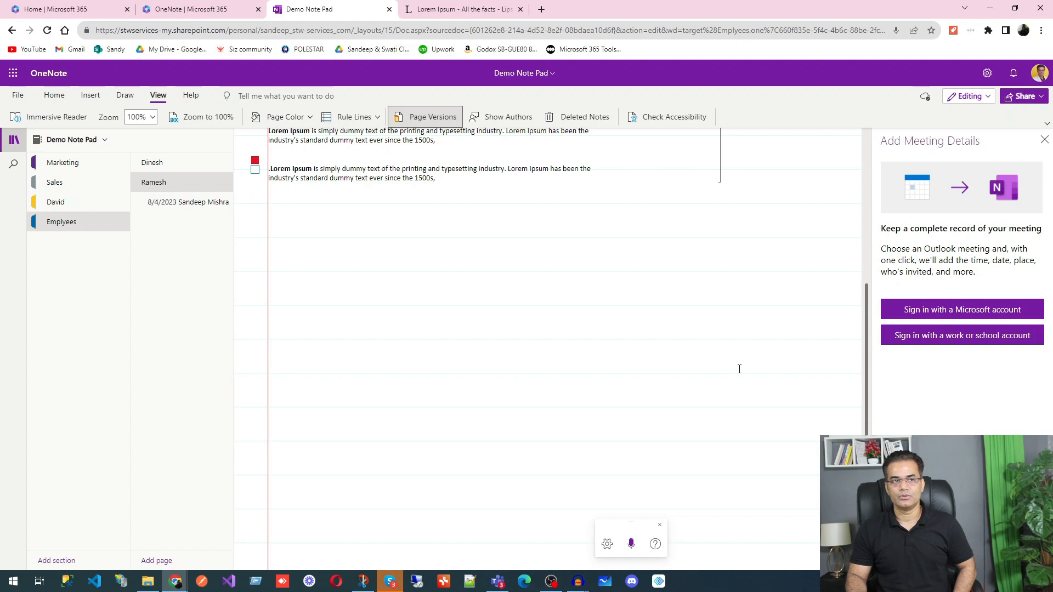
scroll(740, 364, up, 4)
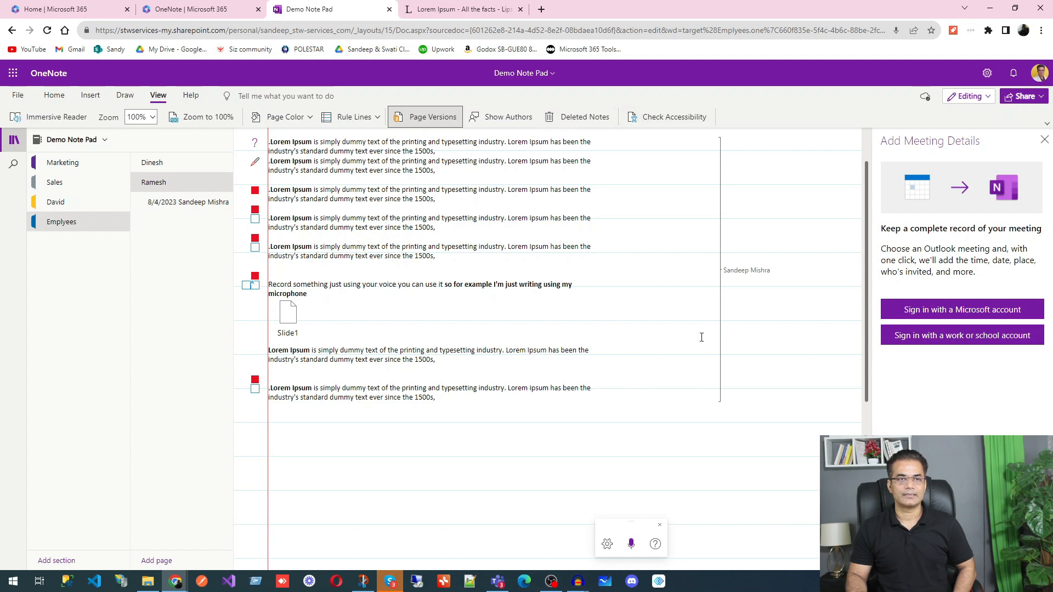
scroll(702, 337, up, 1)
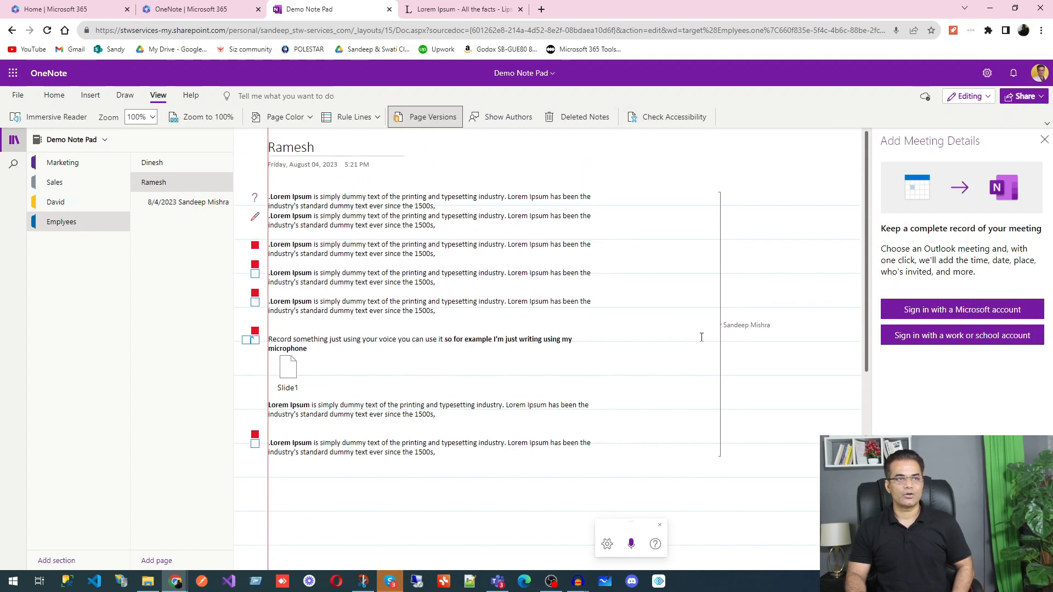